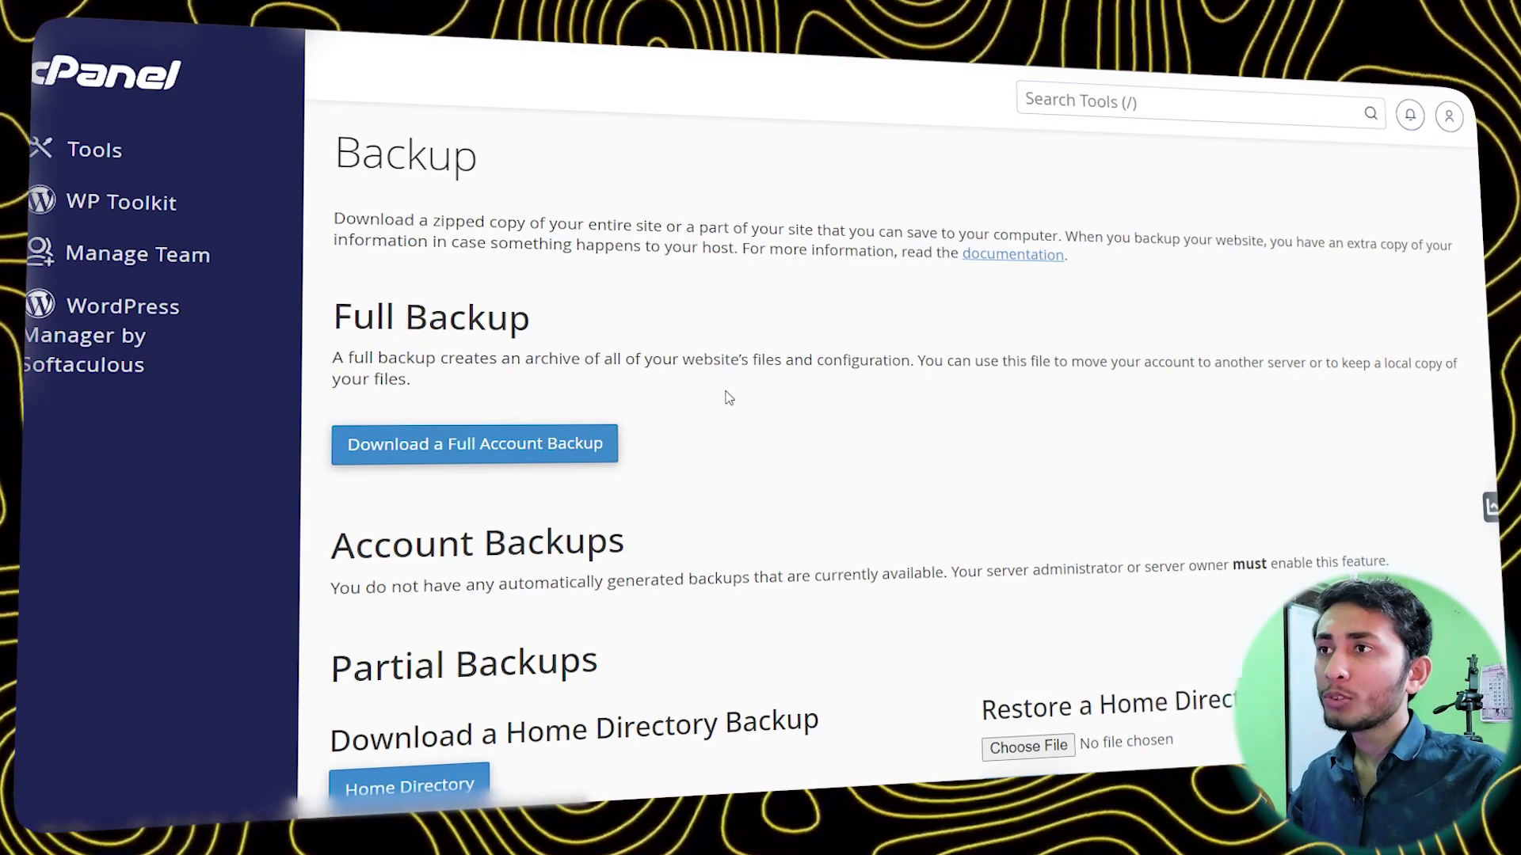
Generate a full account backup in the Home Directory with the completion email notification turned off
left_click(527, 450)
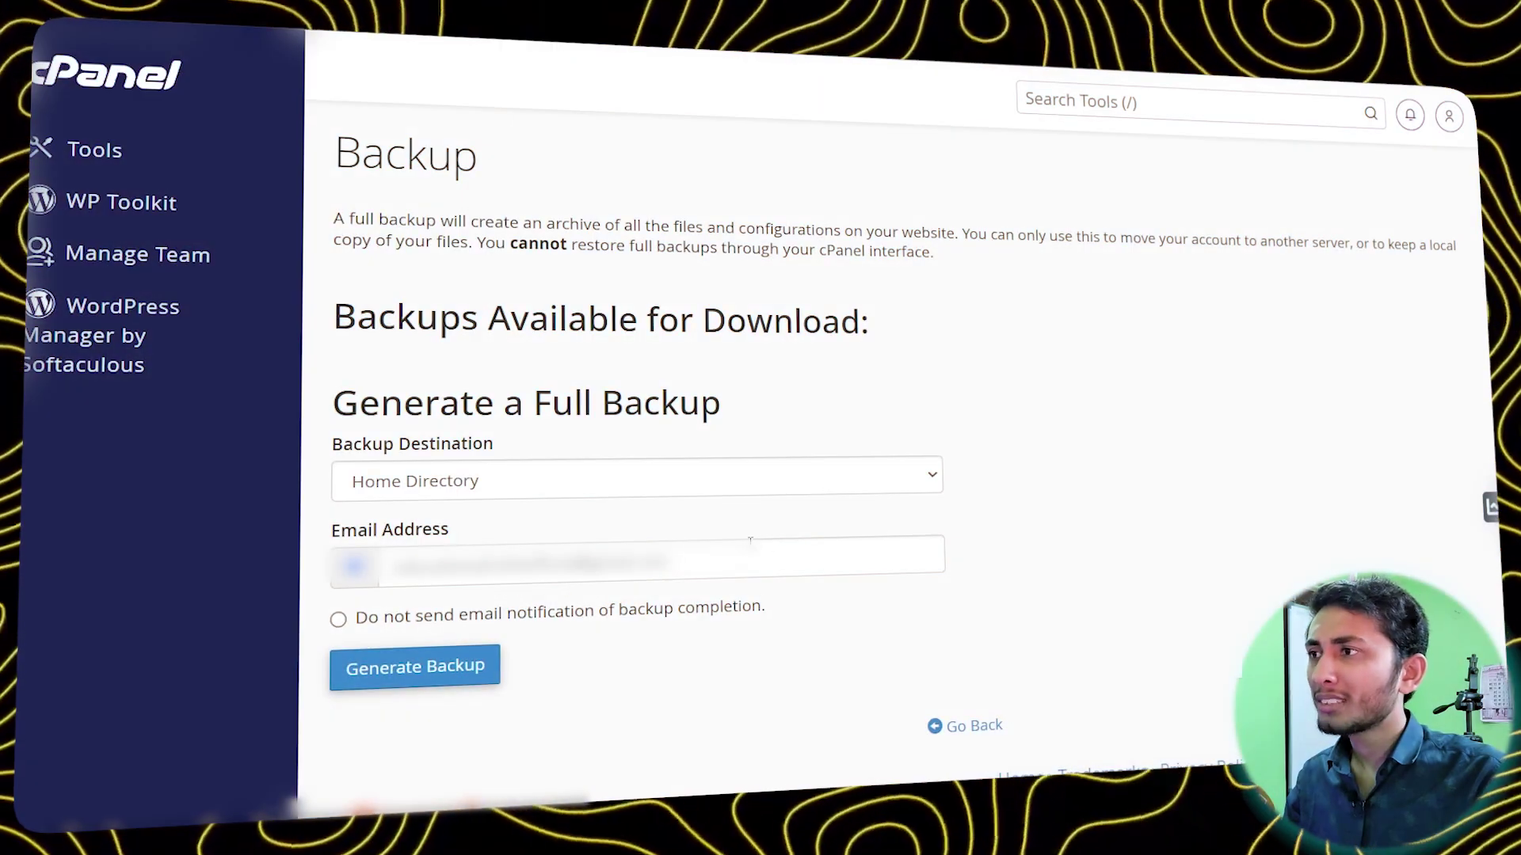
left_click(545, 582)
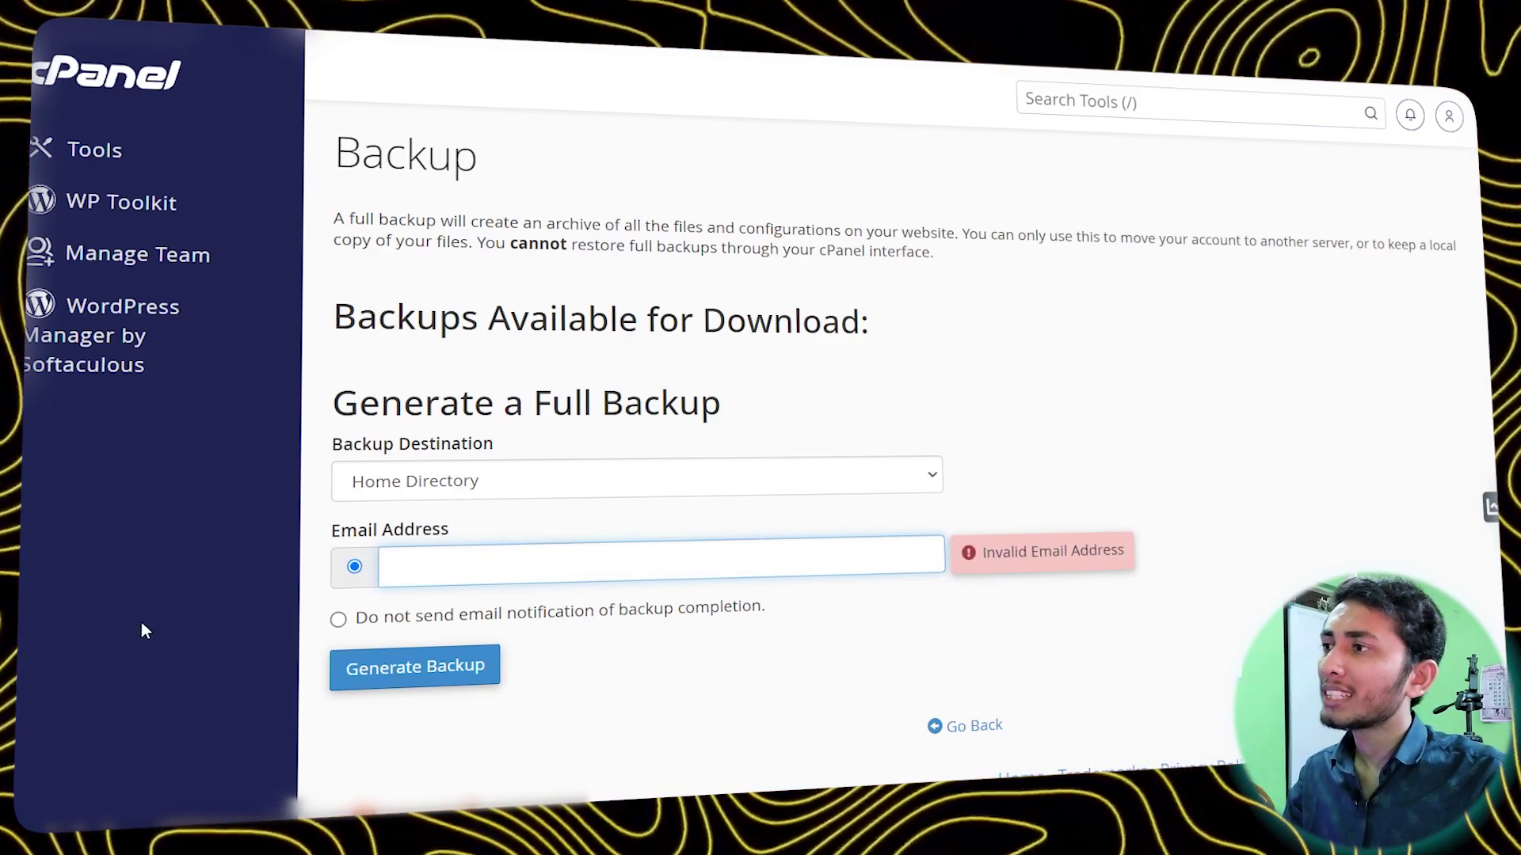
left_click(339, 619)
left_click(338, 619)
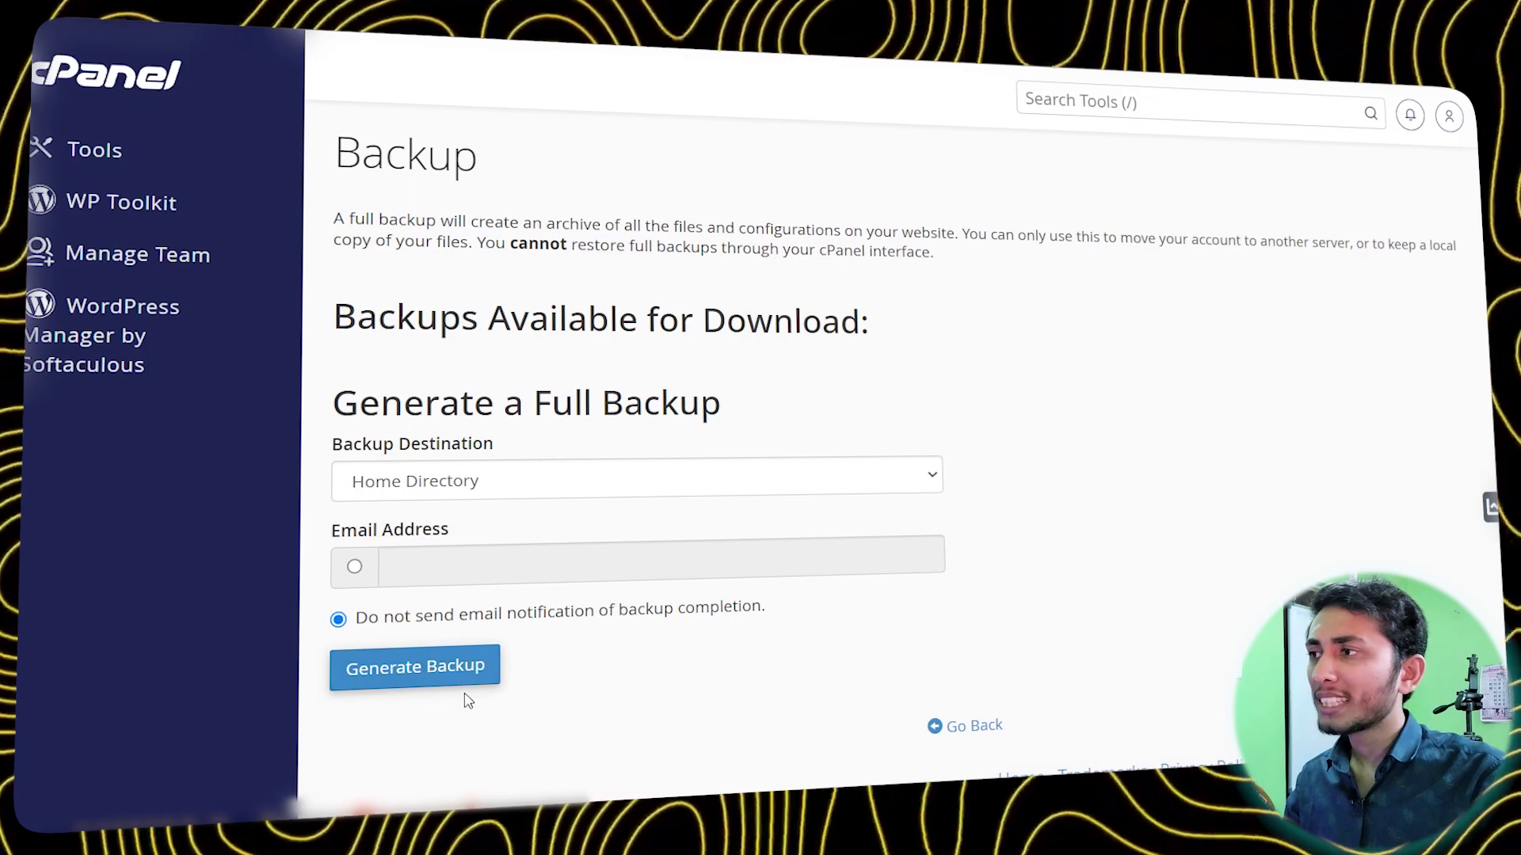
left_click(476, 668)
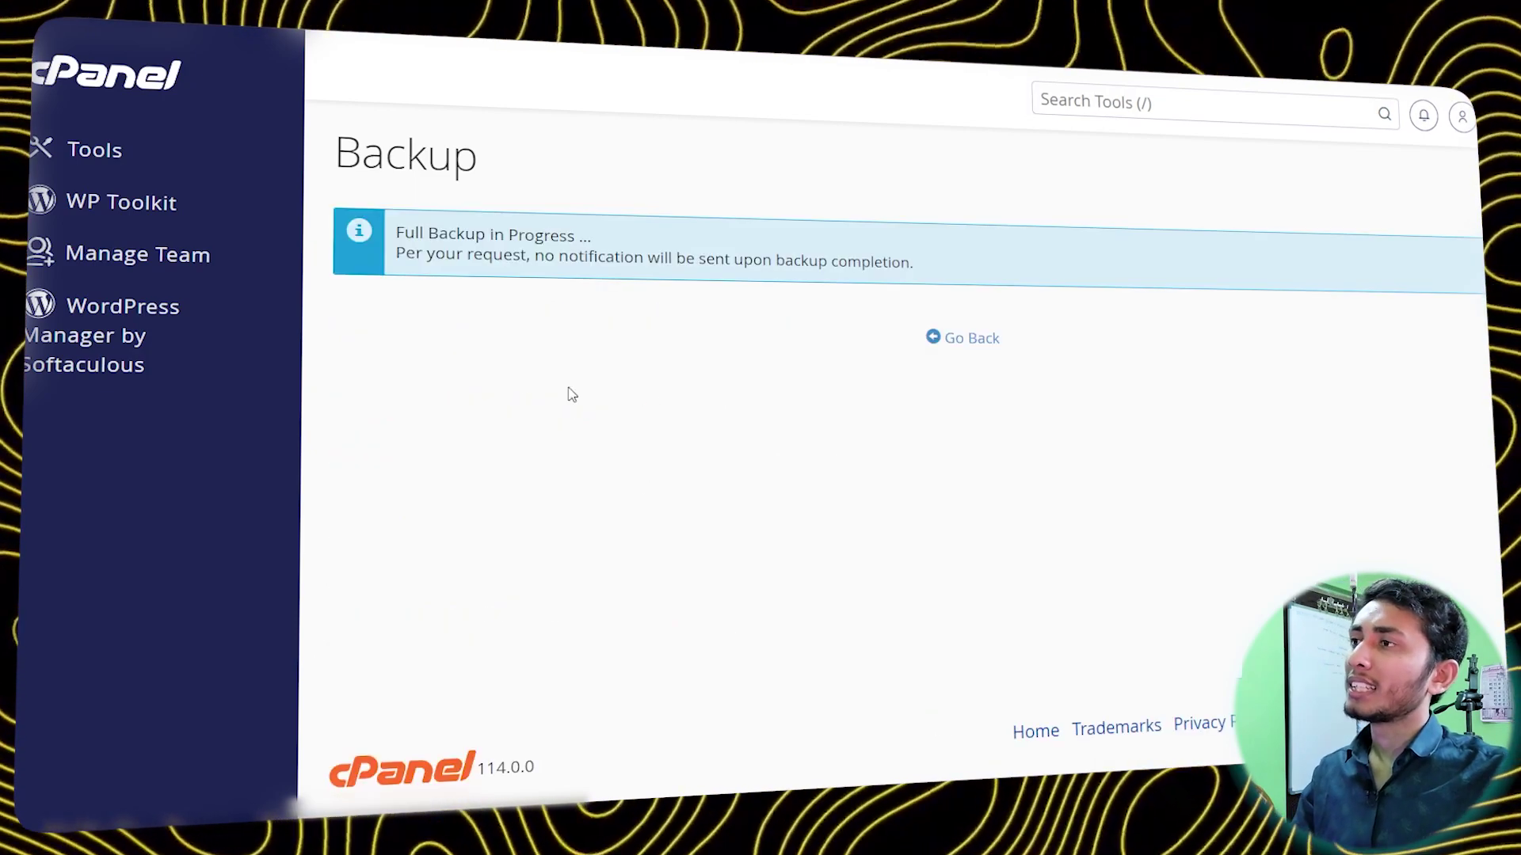
Return to the full backup page and download the available backup-4.10.2024 archive
left_click_drag(435, 241, 583, 255)
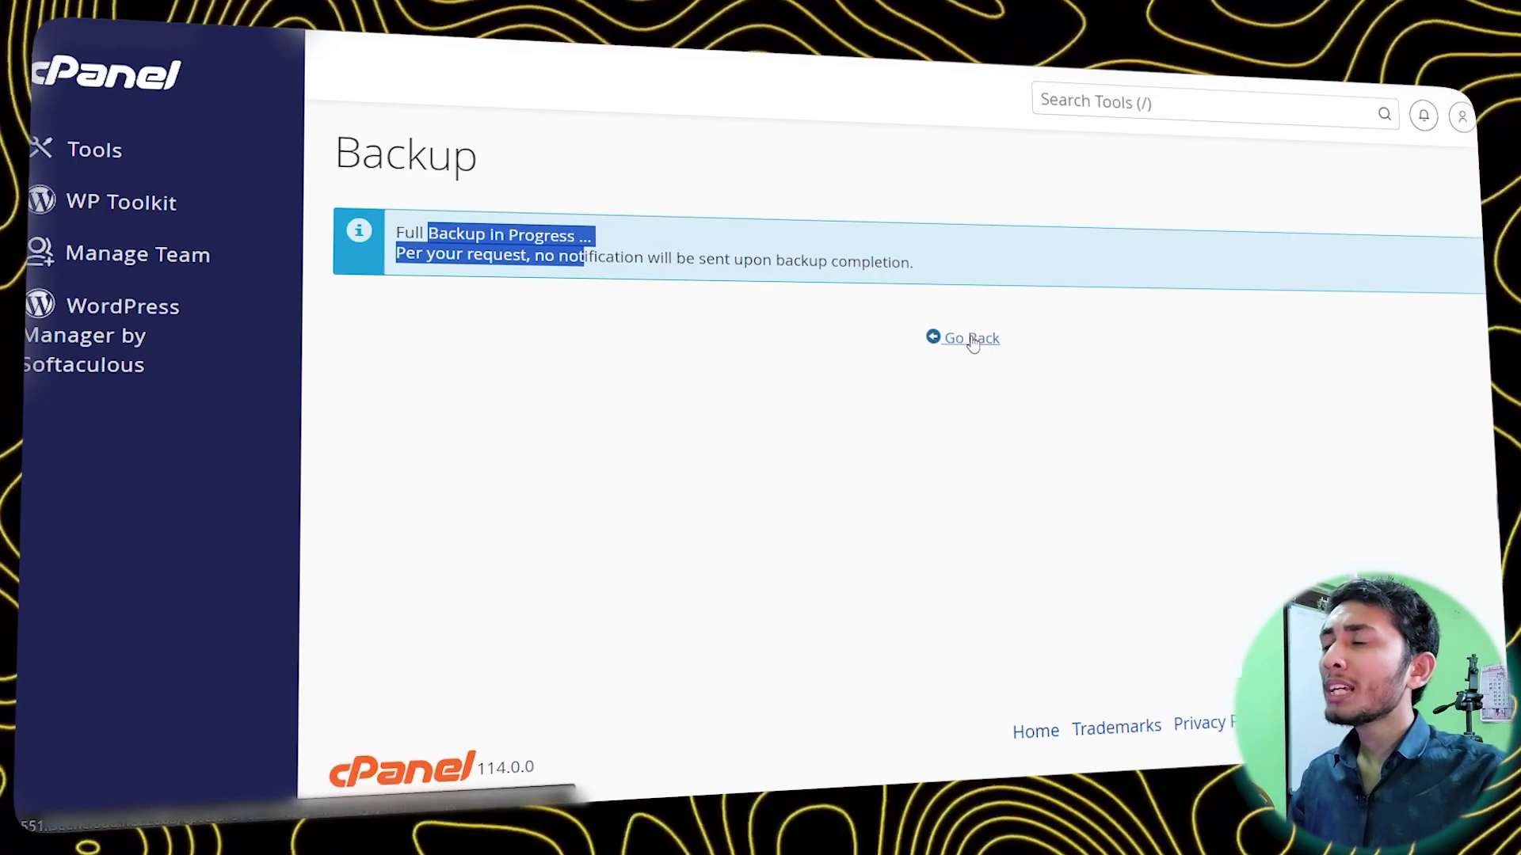
left_click(967, 339)
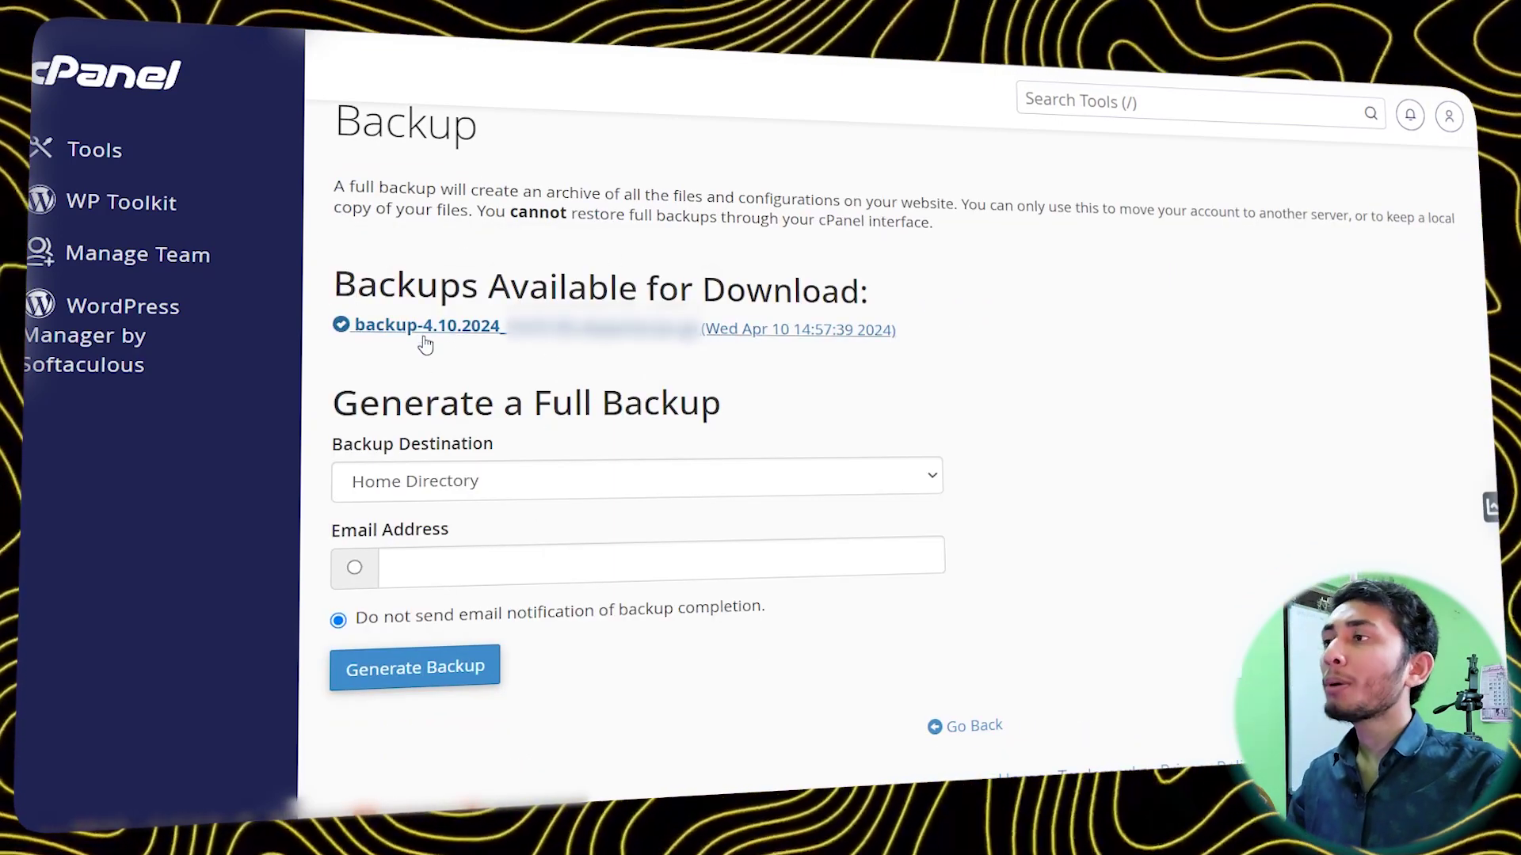
left_click(468, 327)
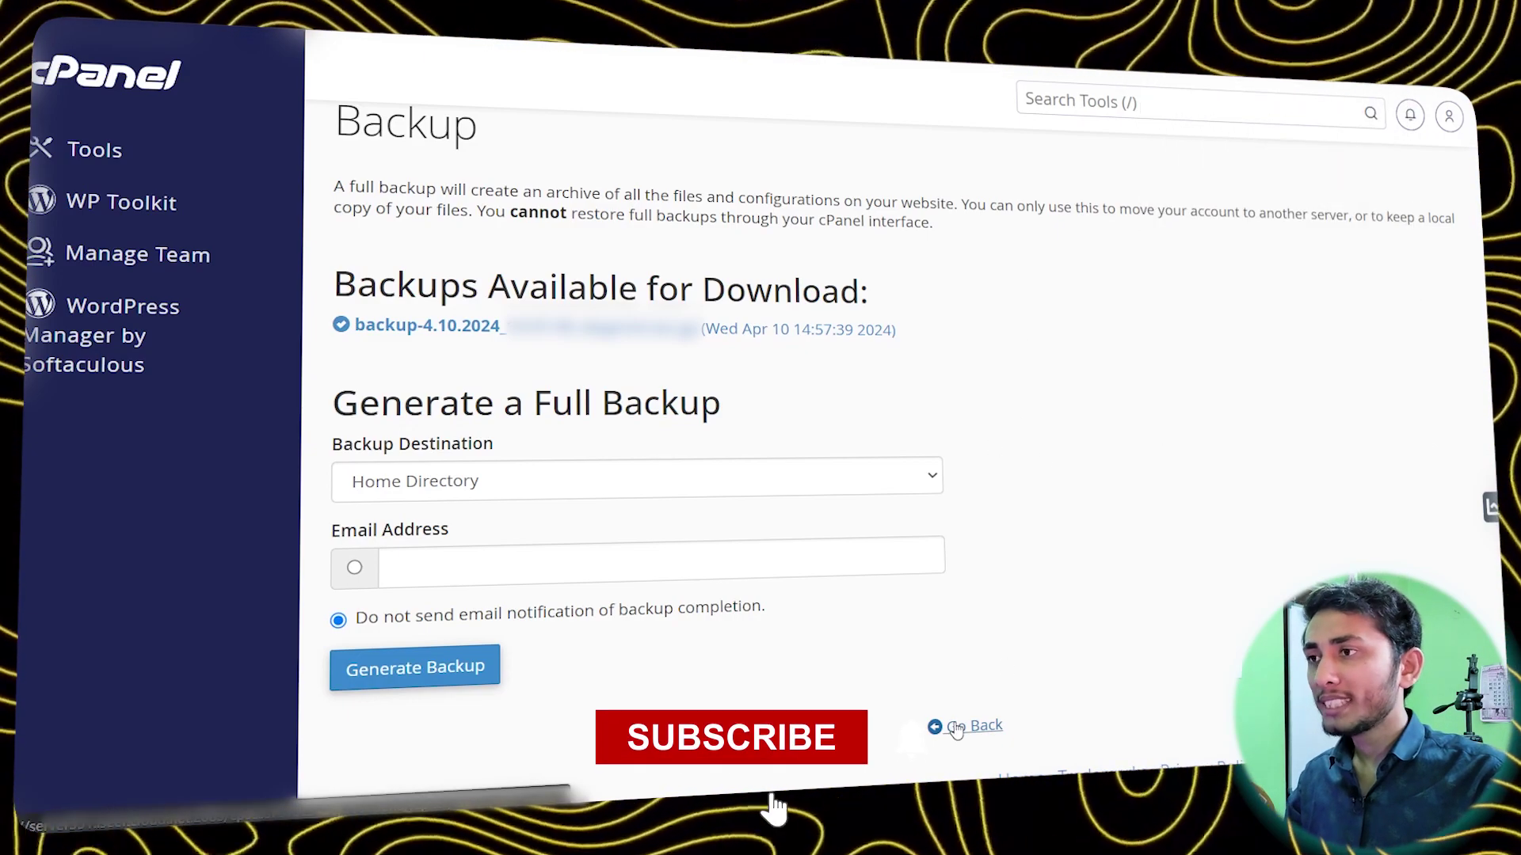
Go back to the main Backup page and download the partial backup of the home directory
left_click(971, 726)
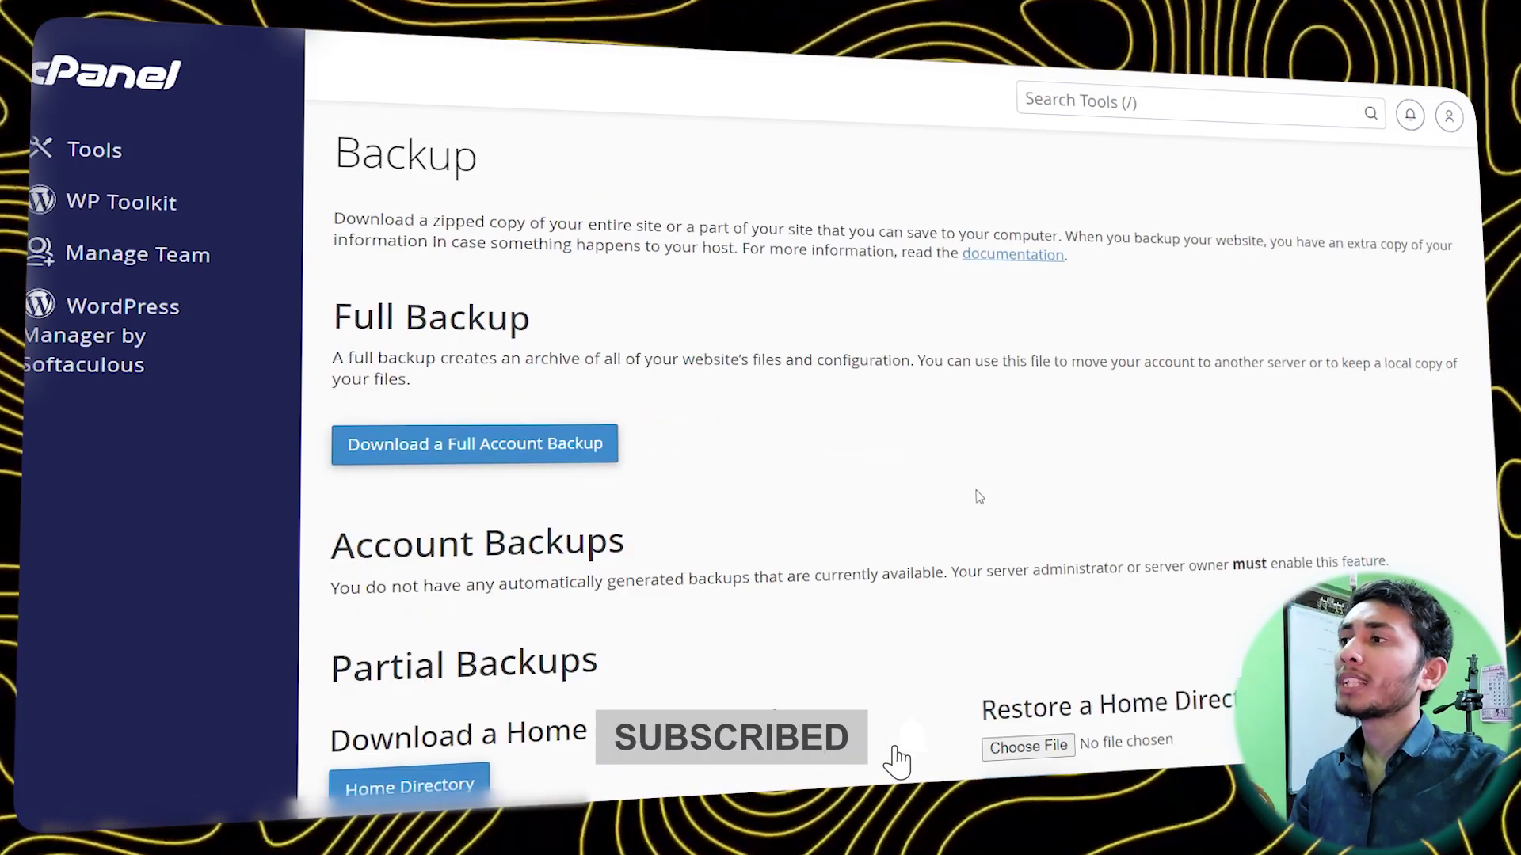
scroll(555, 507, "down", 3)
left_click_drag(507, 519, 826, 517)
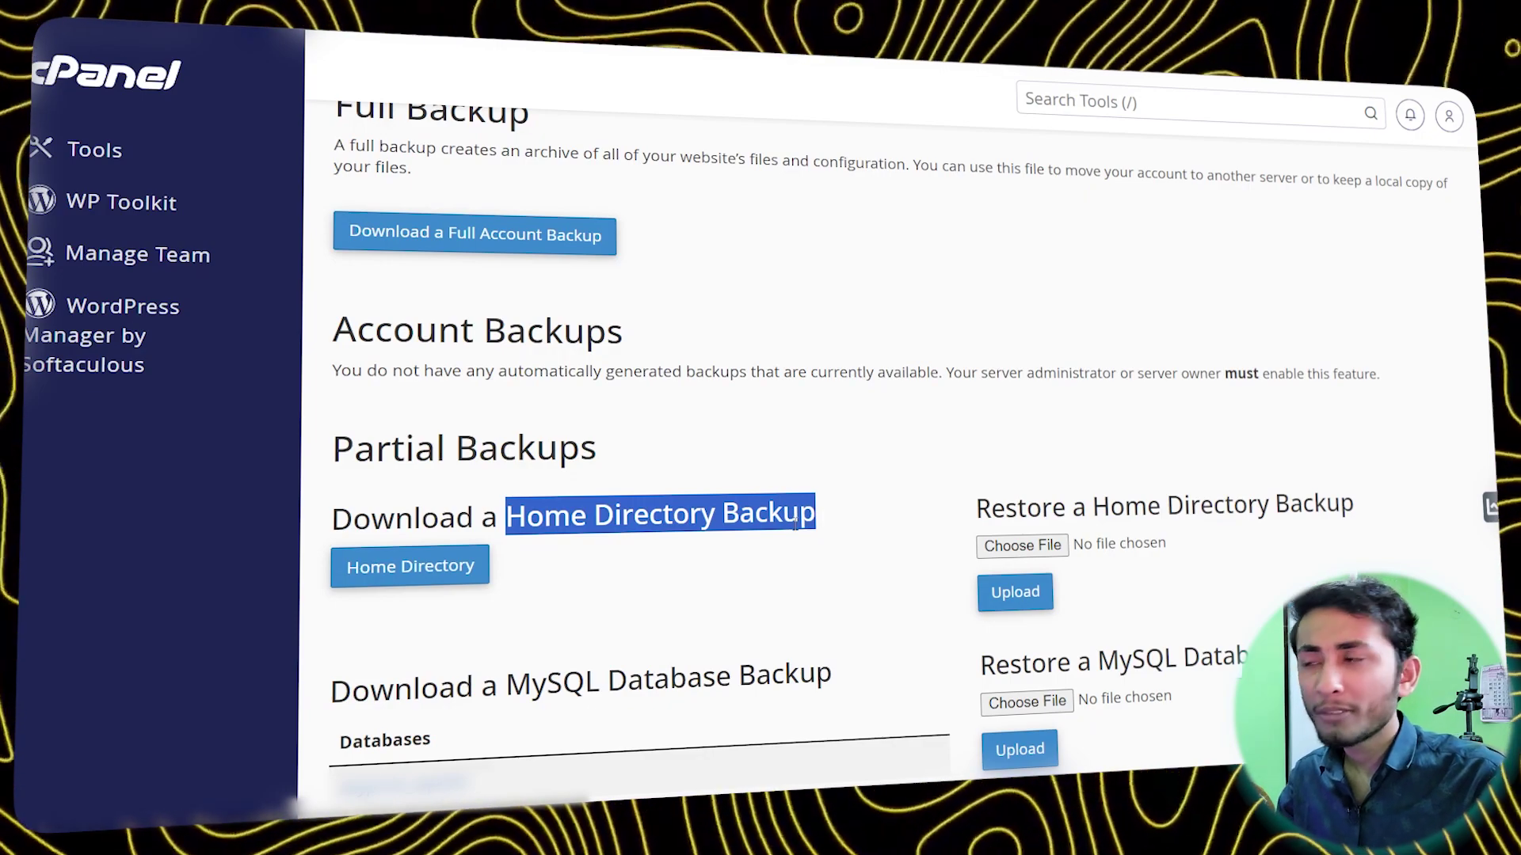
left_click(826, 516)
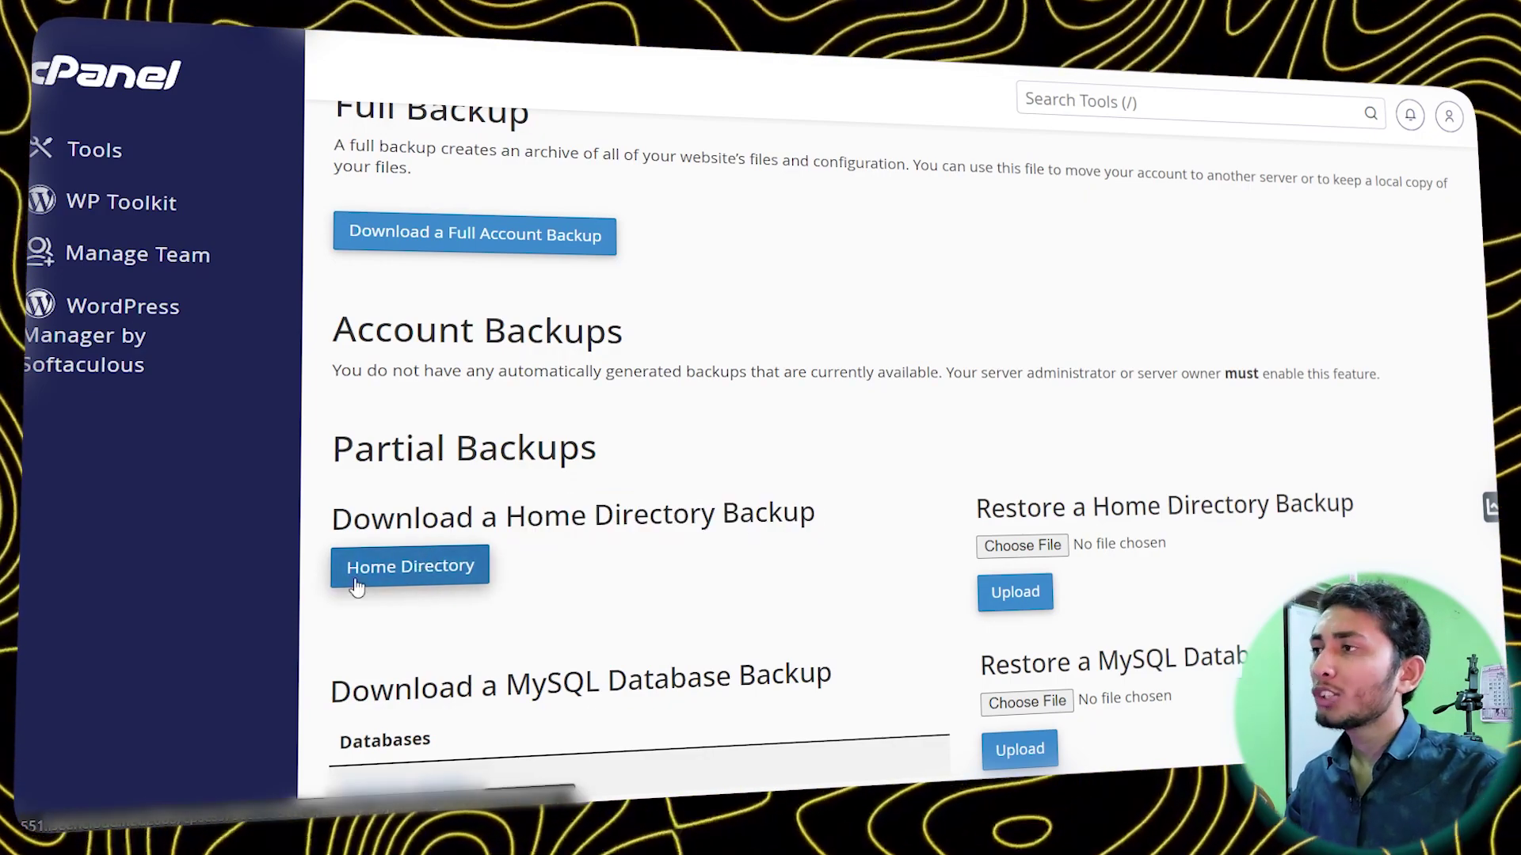
left_click(485, 586)
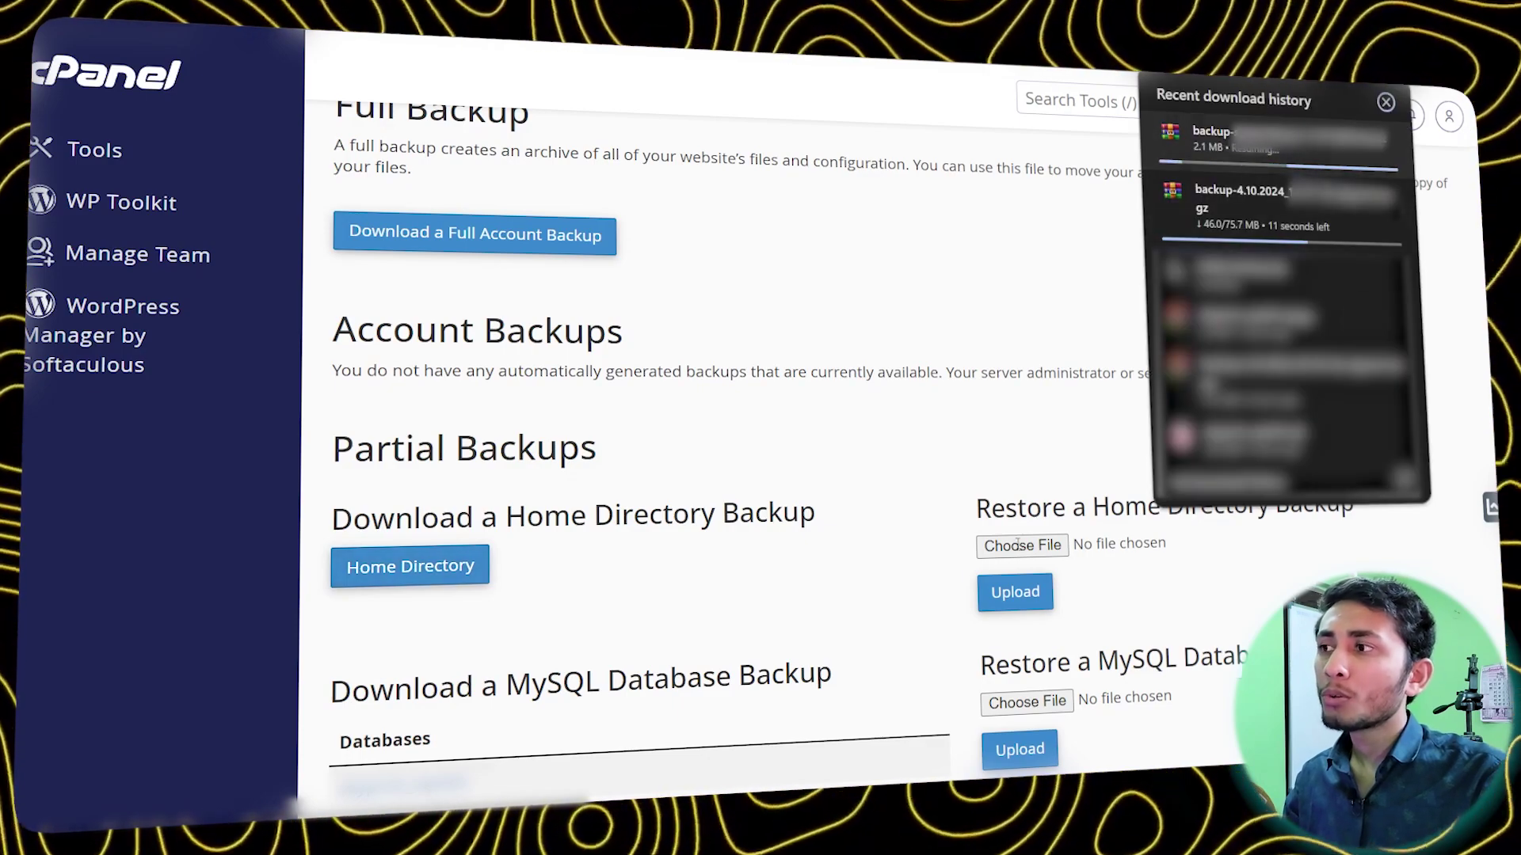
Dismiss the download history and examine the MySQL database backup section under Partial Backups
left_click(892, 554)
scroll(679, 523, "down", 3)
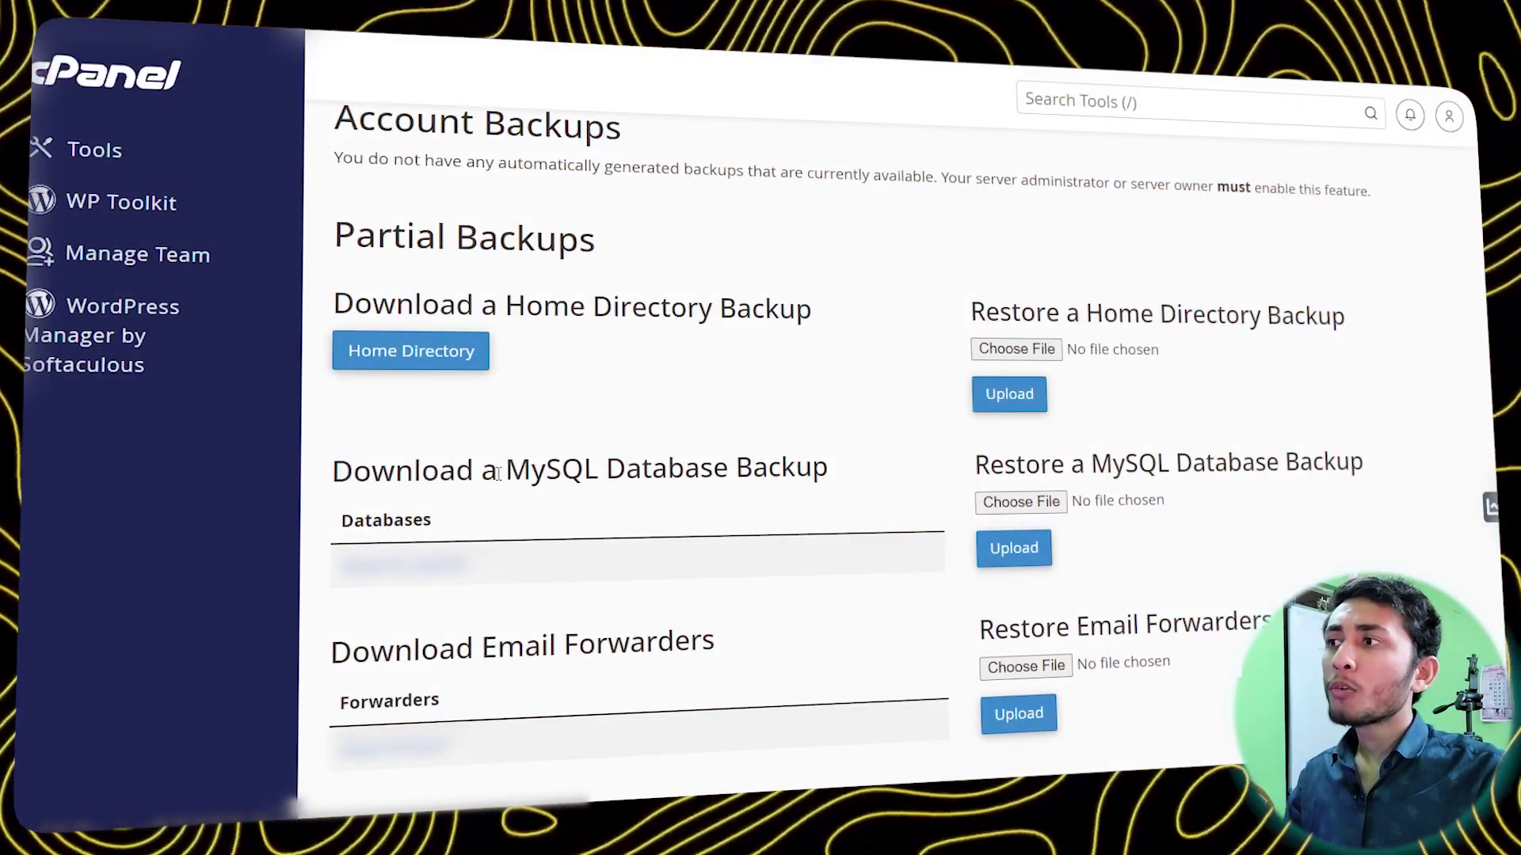
left_click_drag(501, 470, 668, 469)
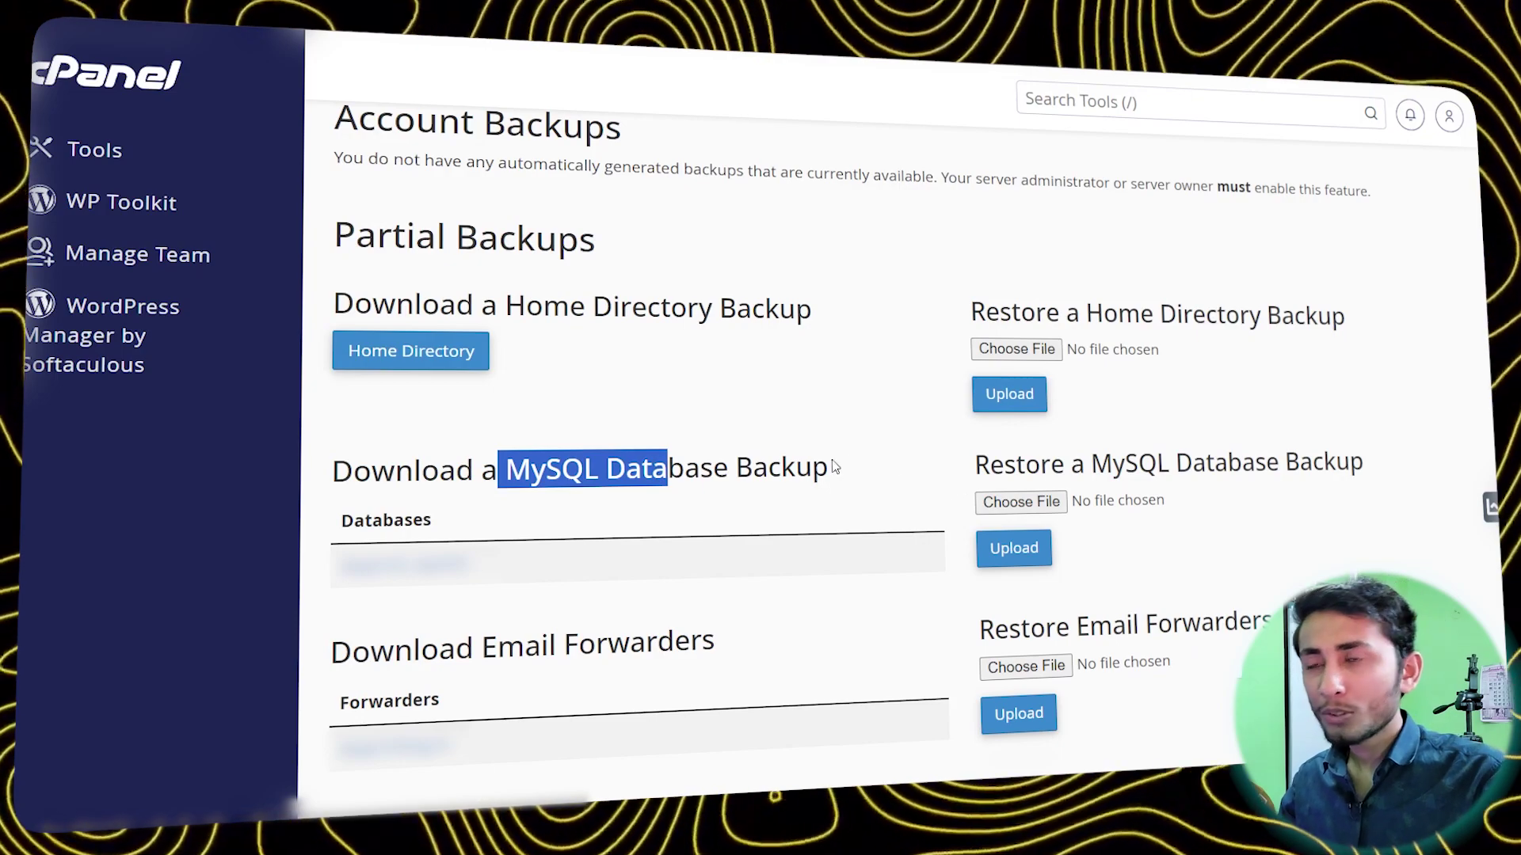
left_click(820, 480)
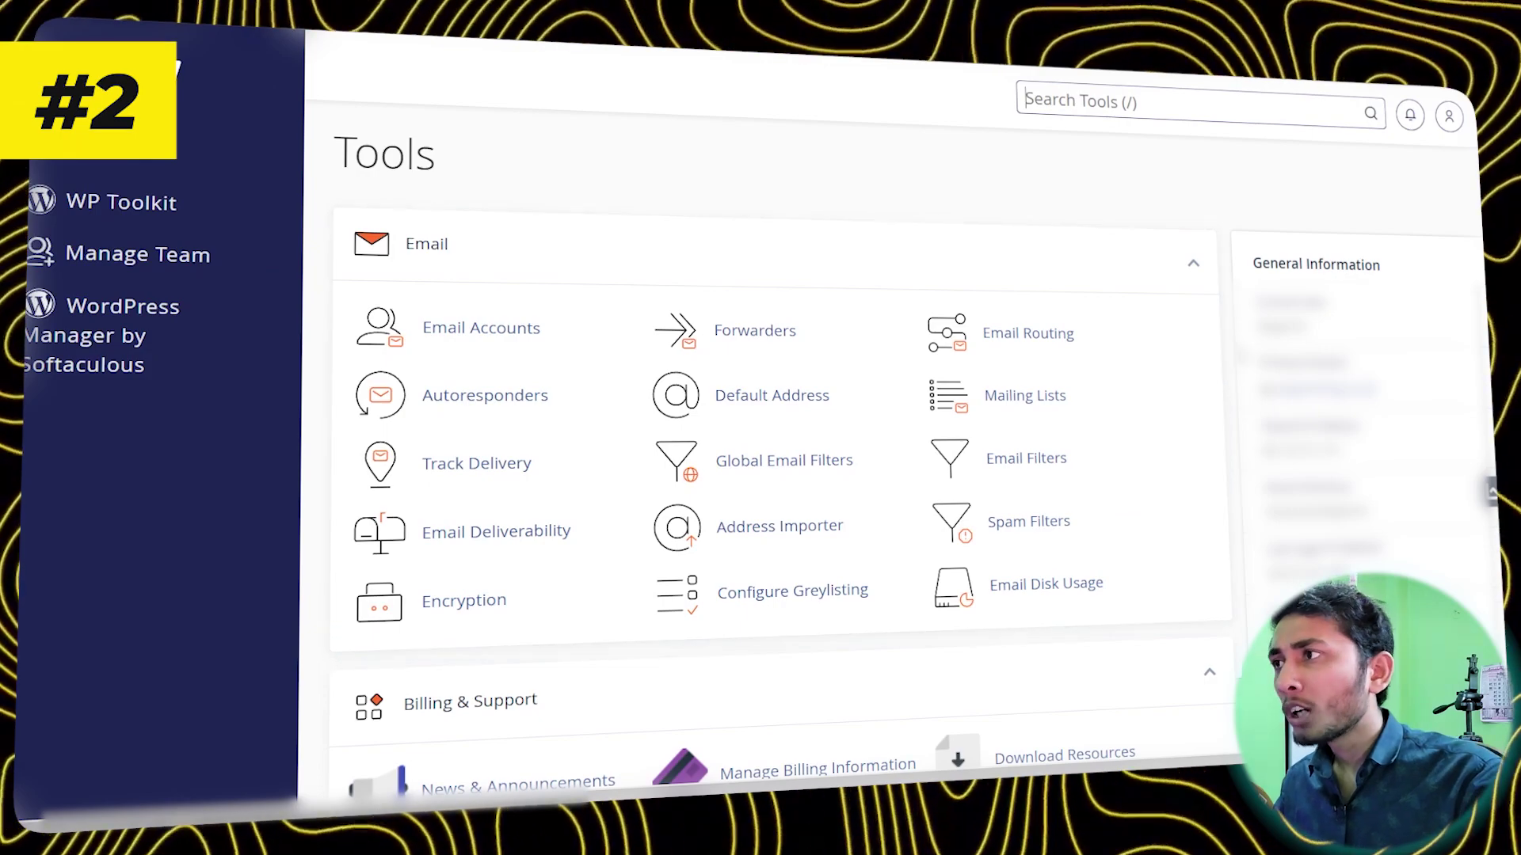
Use the Backup Wizard to generate a full backup in the Home Directory with email notification
scroll(478, 277, "down", 10)
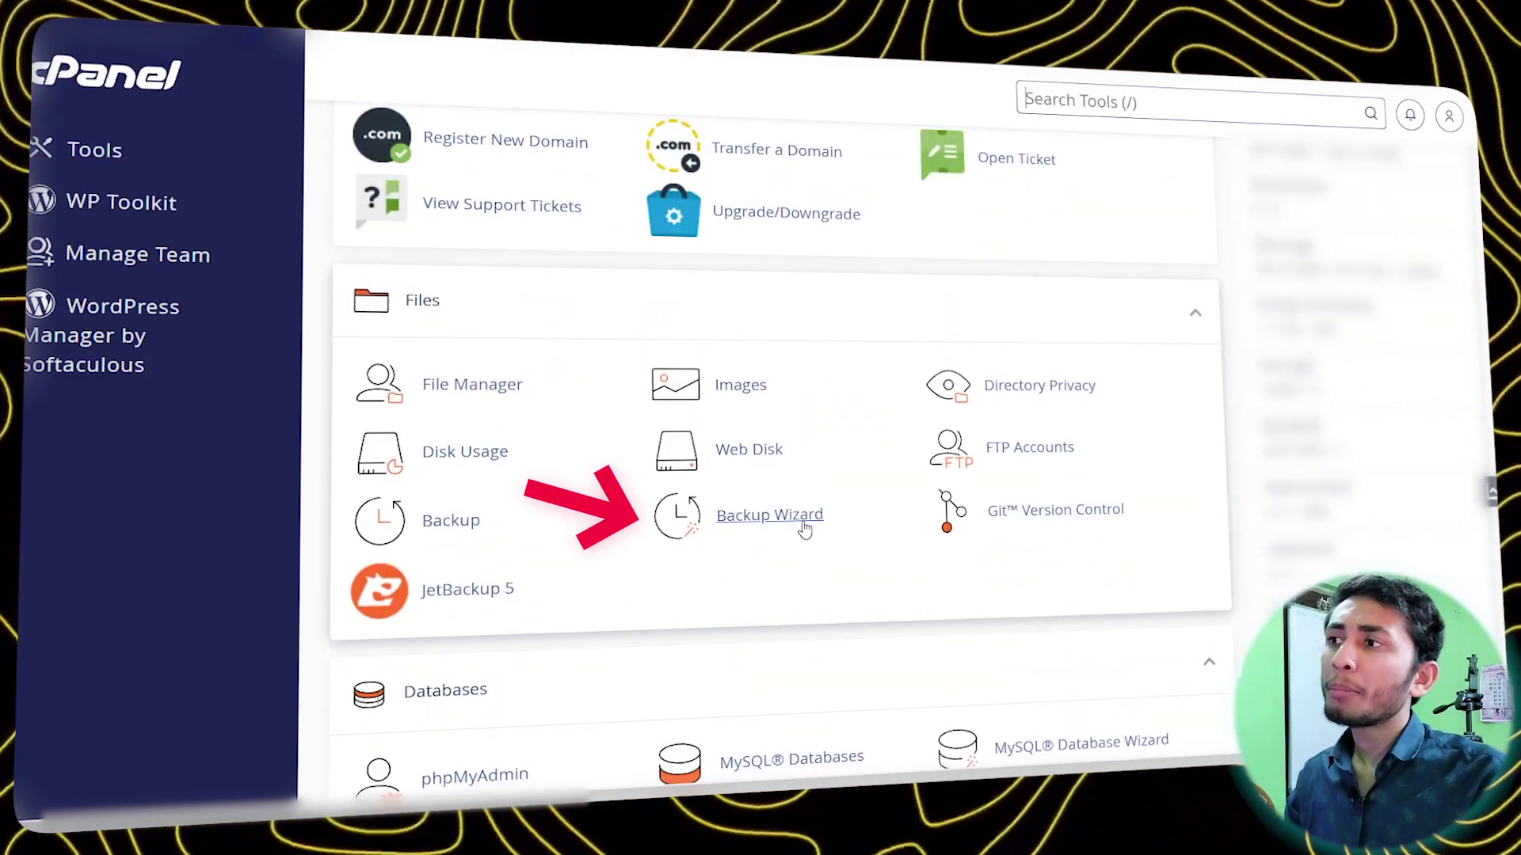
left_click(806, 527)
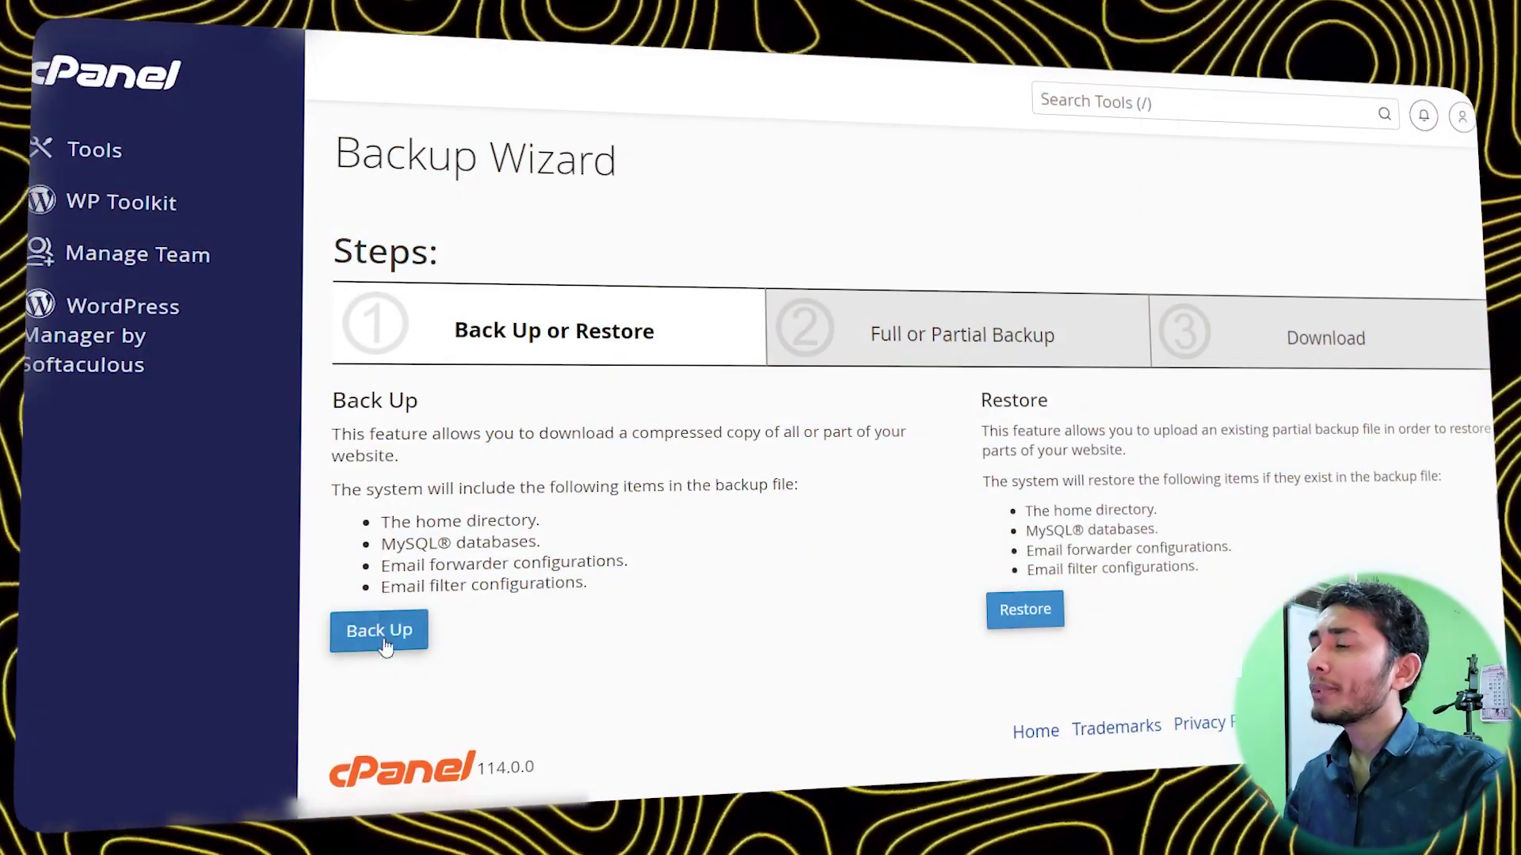
left_click(379, 631)
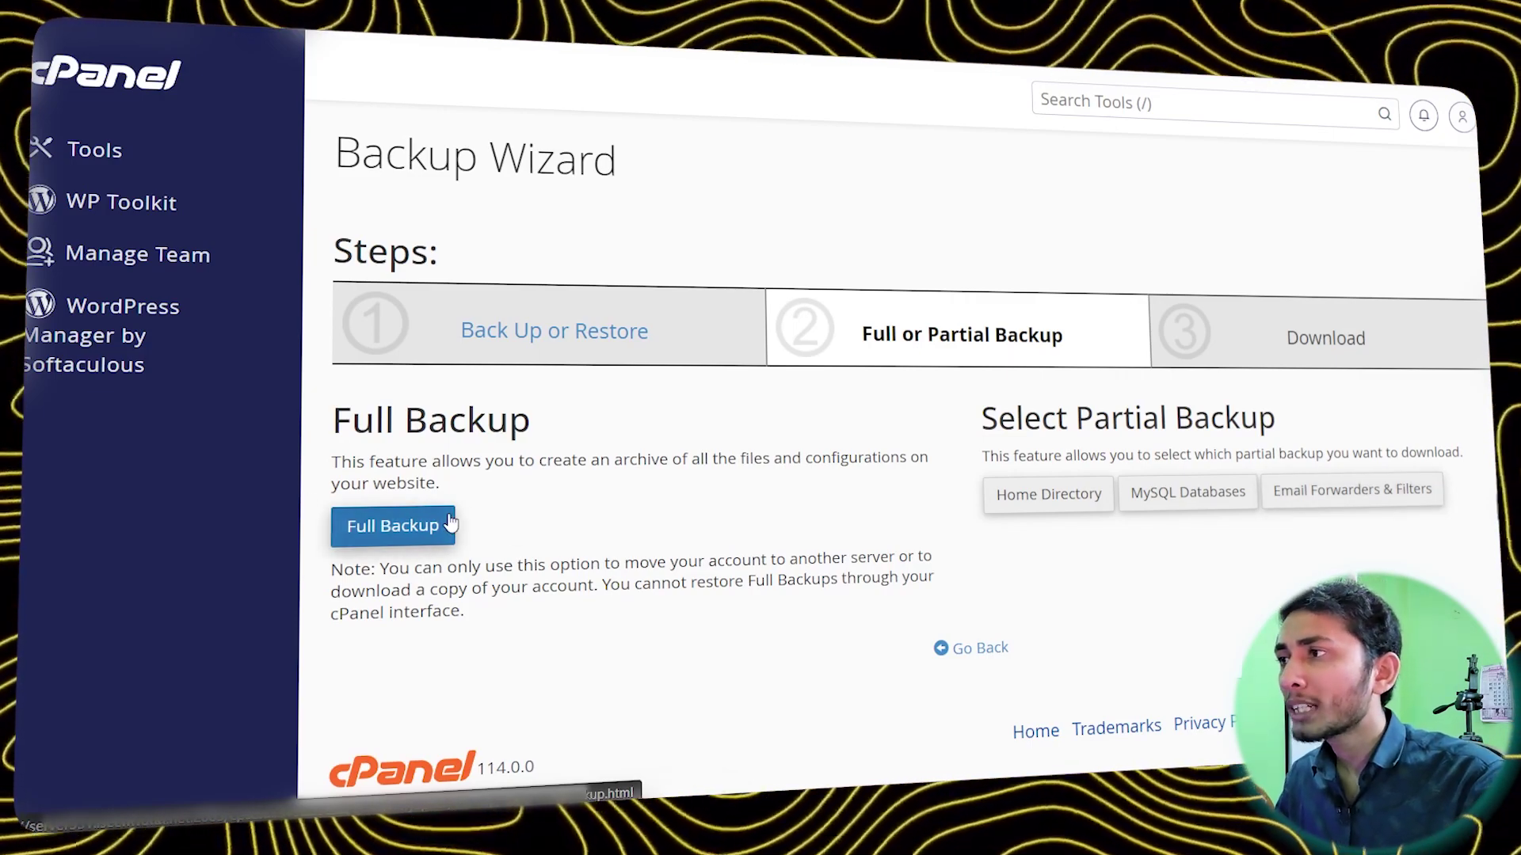
scroll(486, 603, "down", 3)
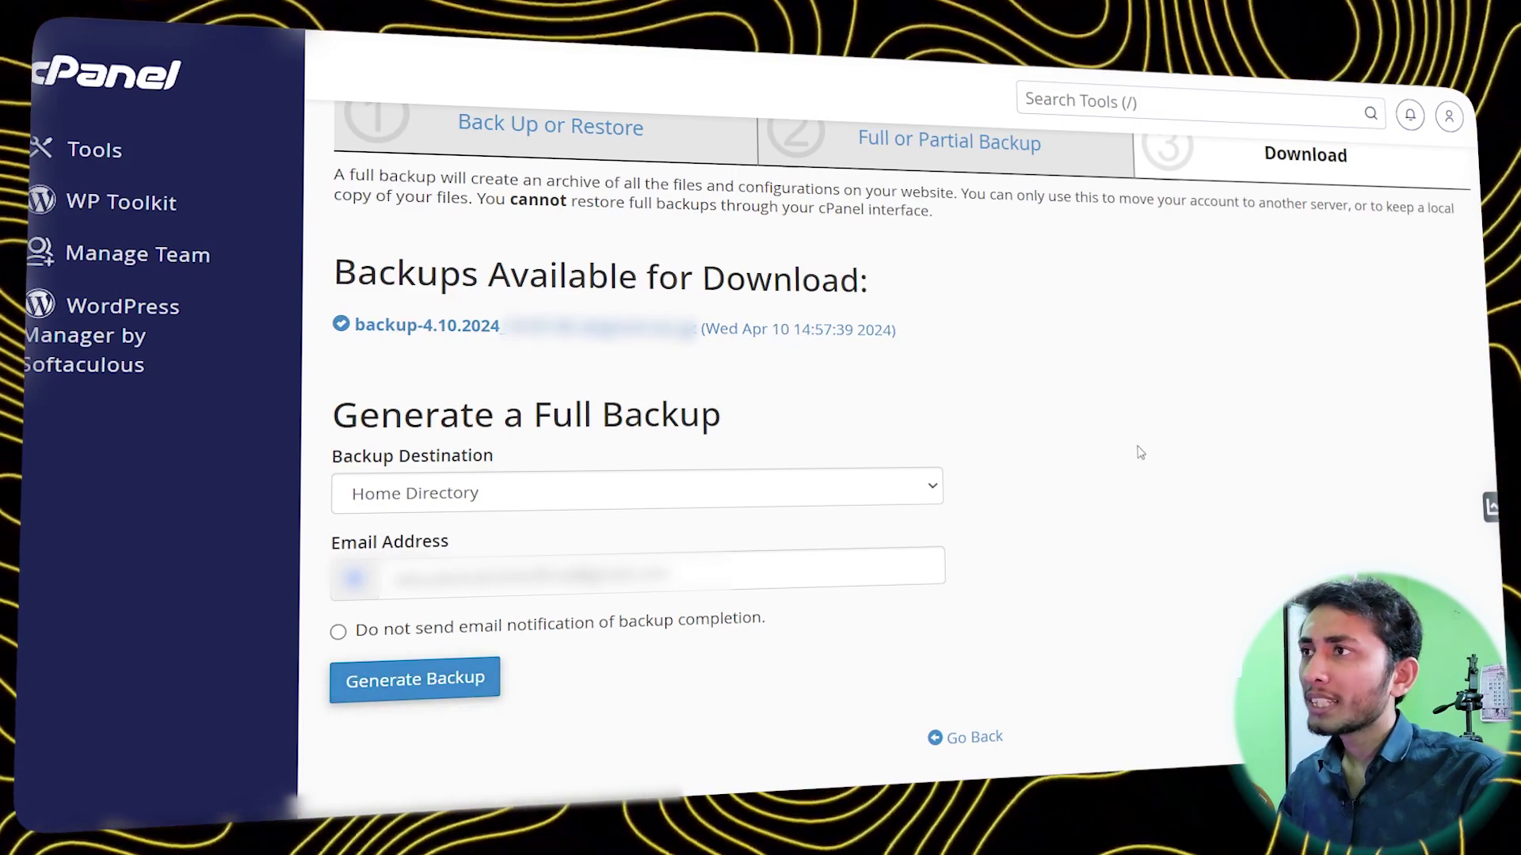
left_click(428, 678)
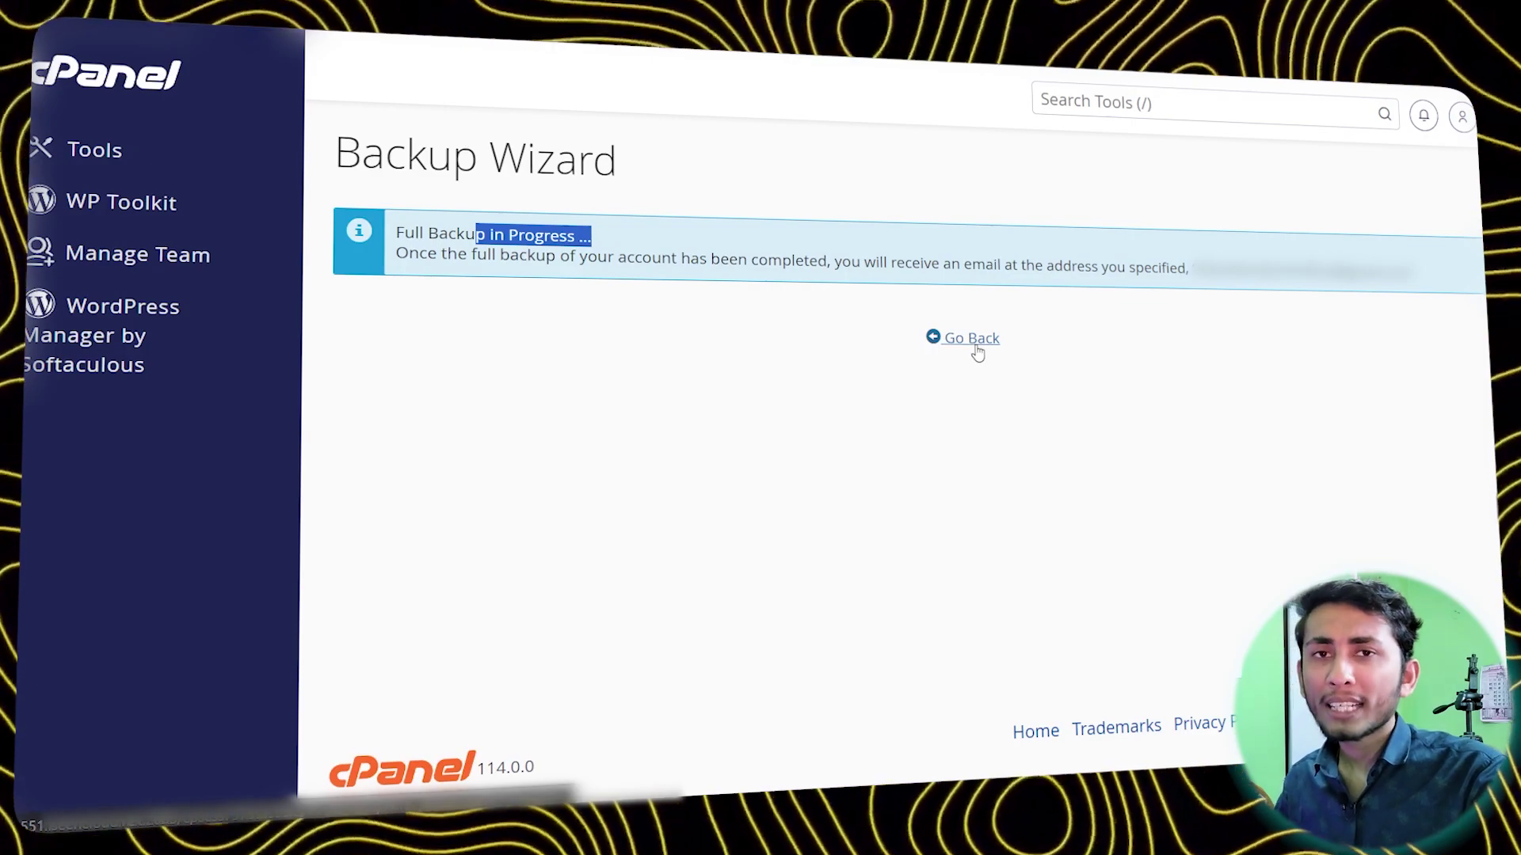
Restart the wizard's backup process and download a partial backup of the MySQL database
left_click(972, 339)
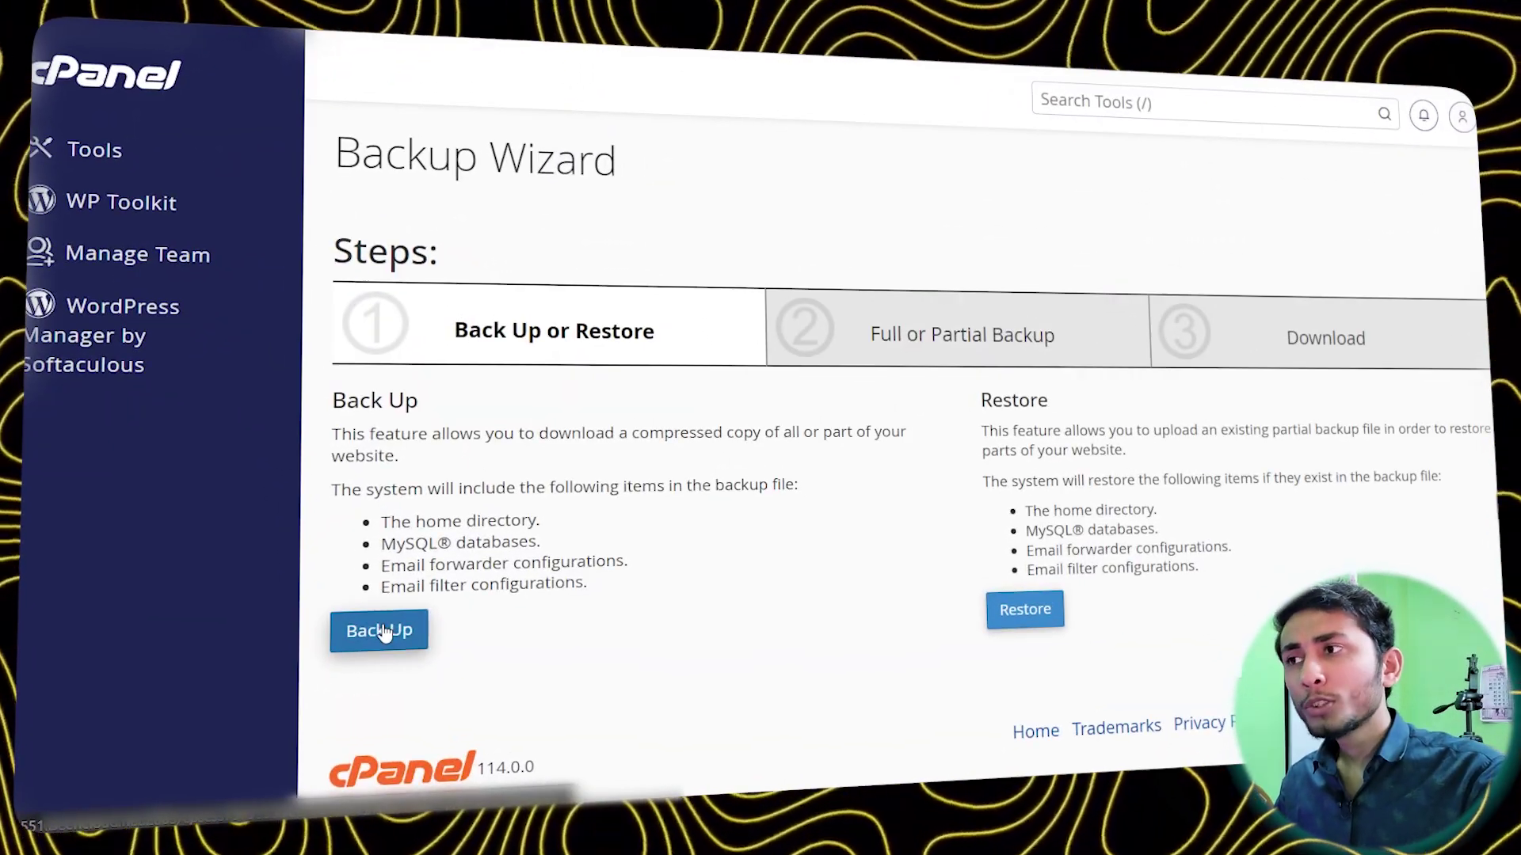
left_click(379, 631)
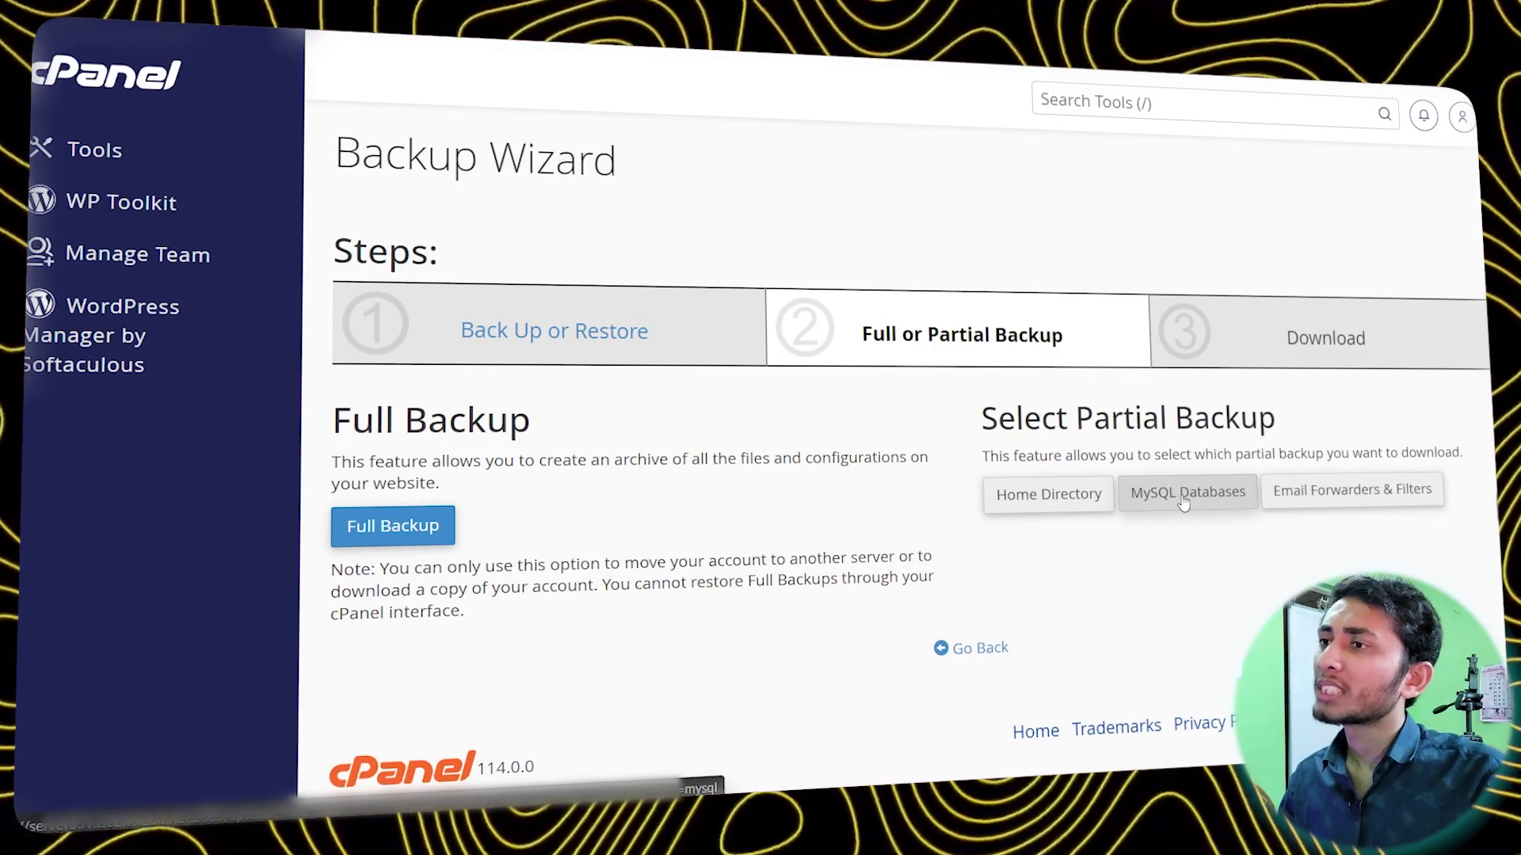
left_click(1183, 497)
left_click(400, 590)
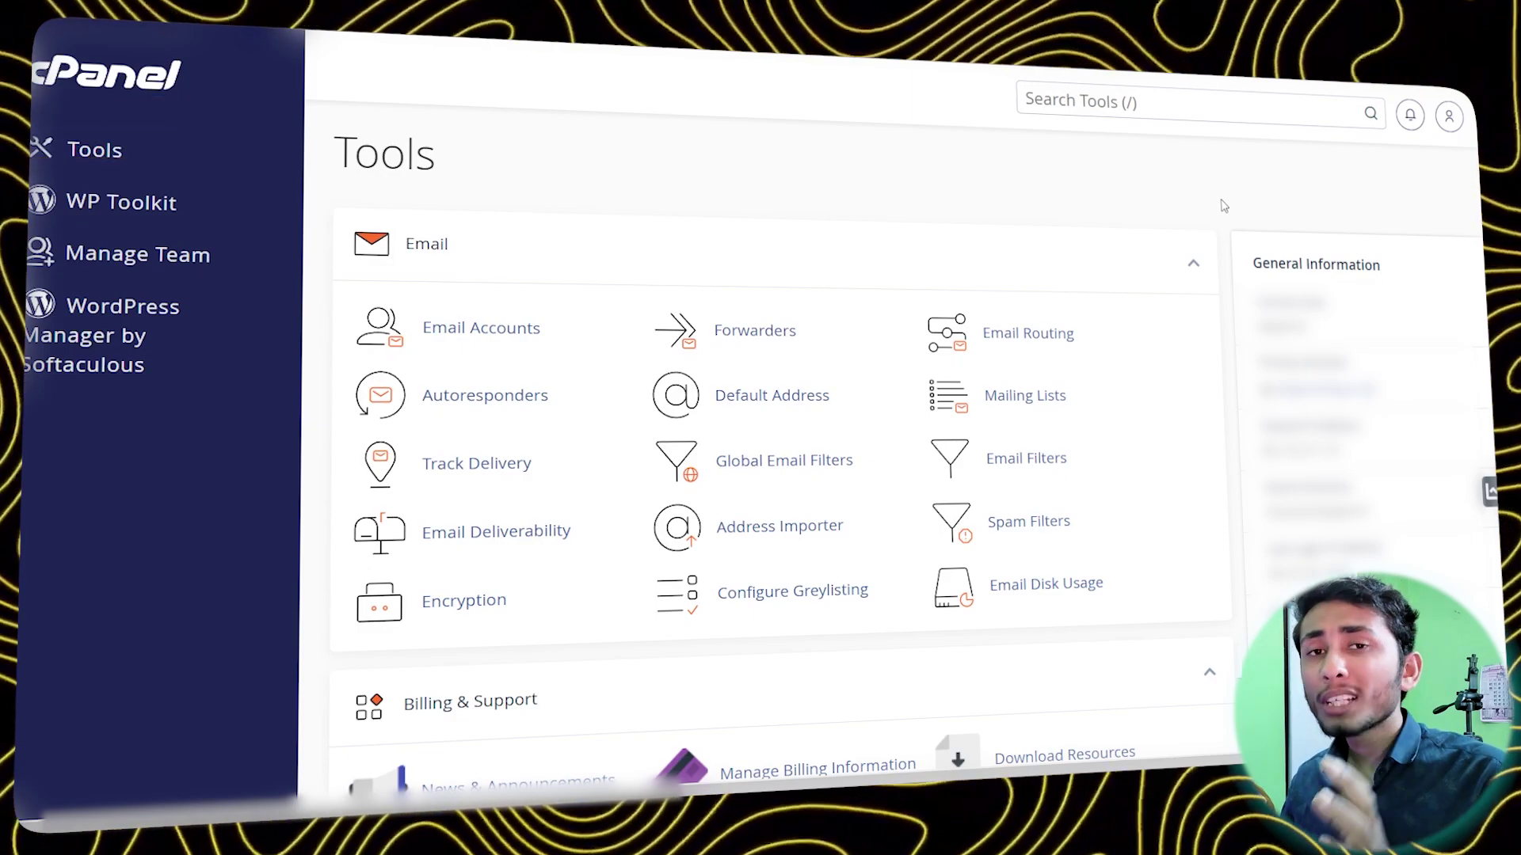
Open the public_html folder in File Manager
scroll(1224, 206, "down", 10)
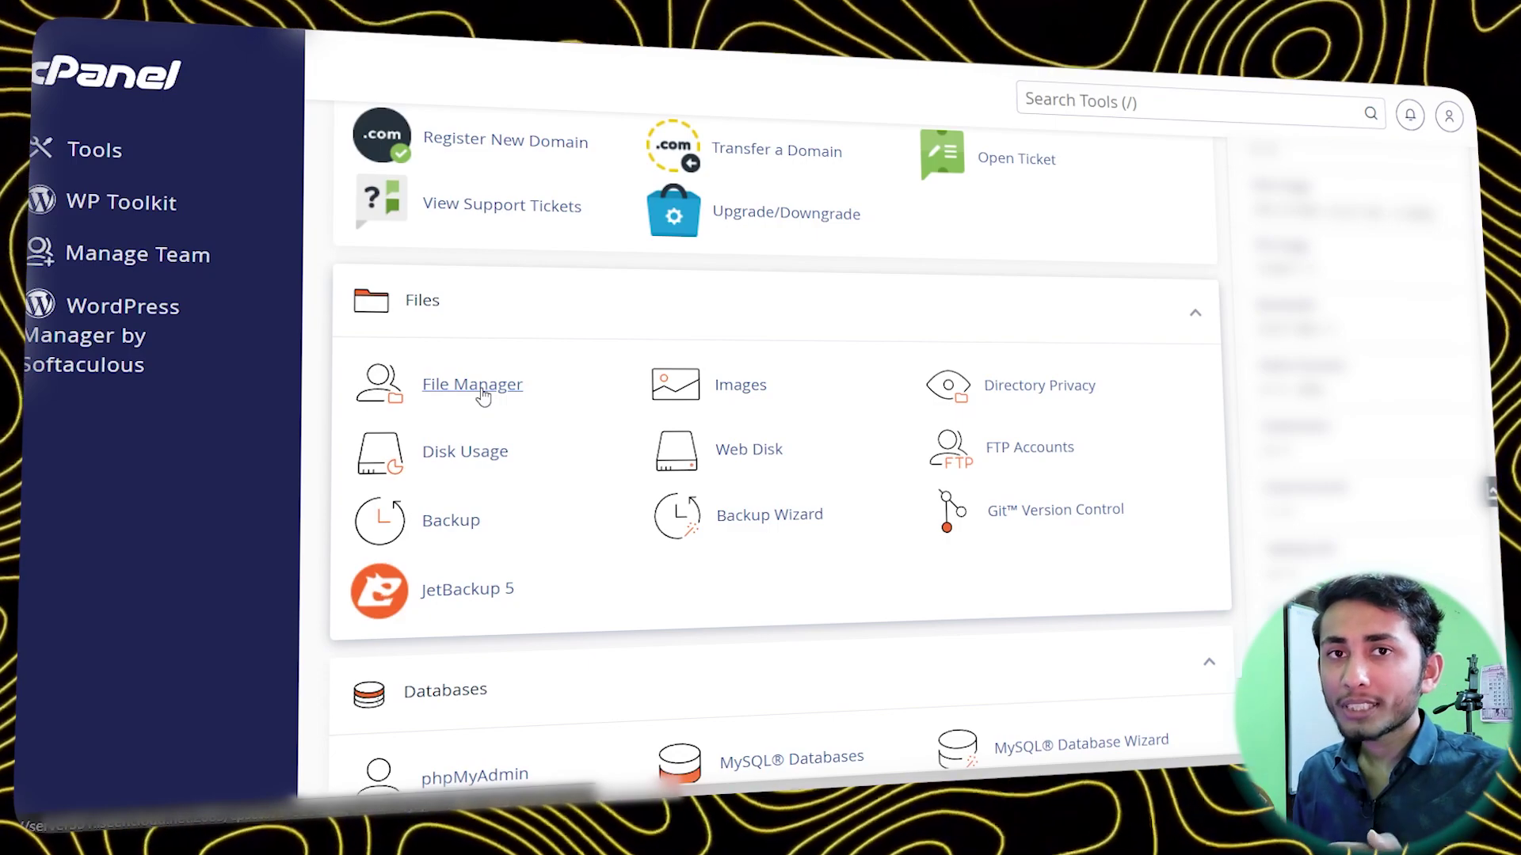
left_click(484, 394)
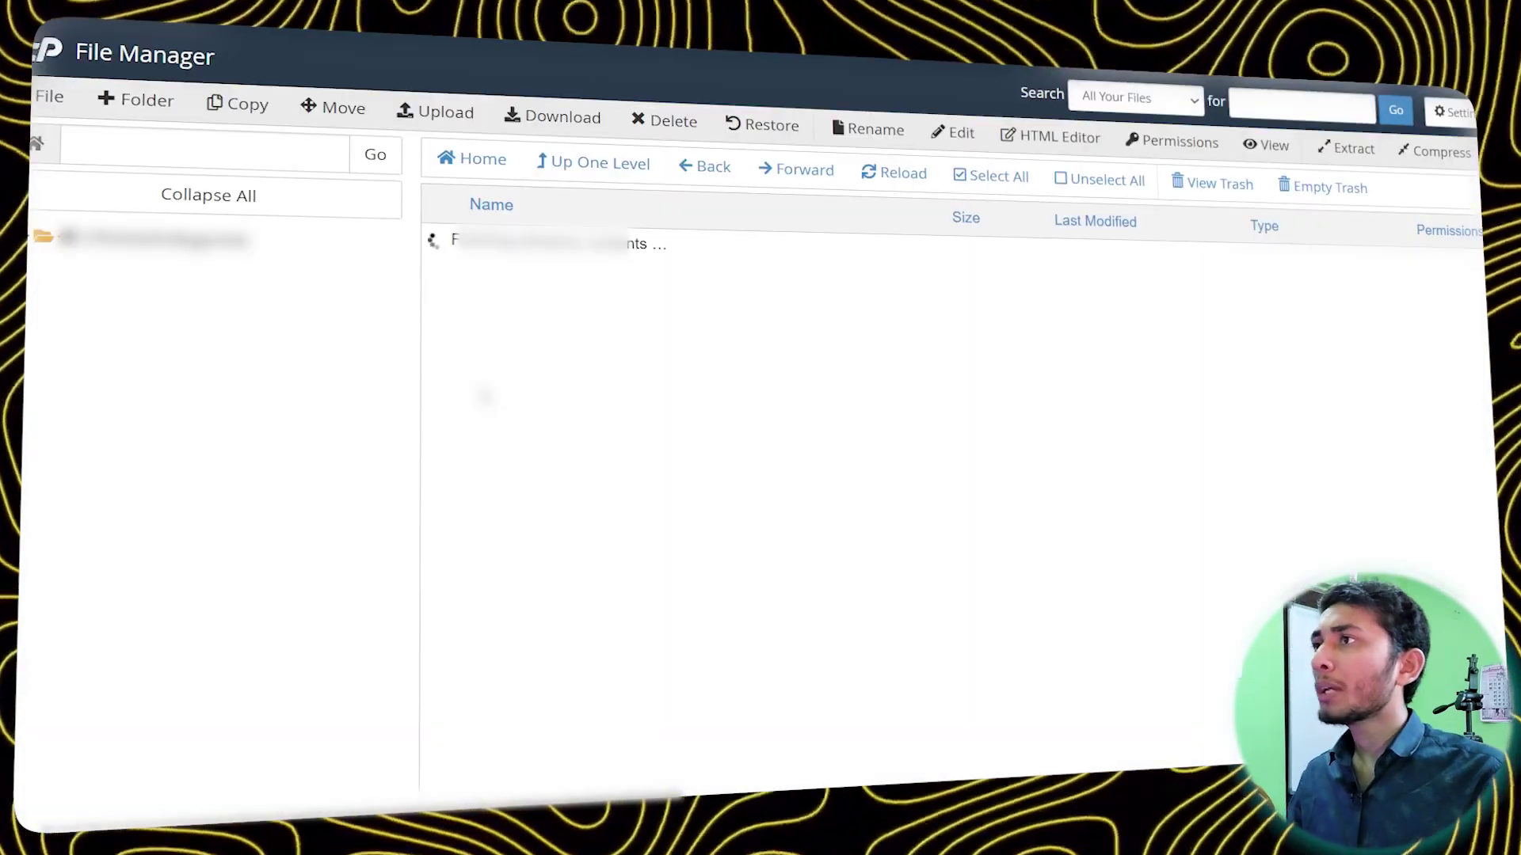
scroll(711, 461, "down", 3)
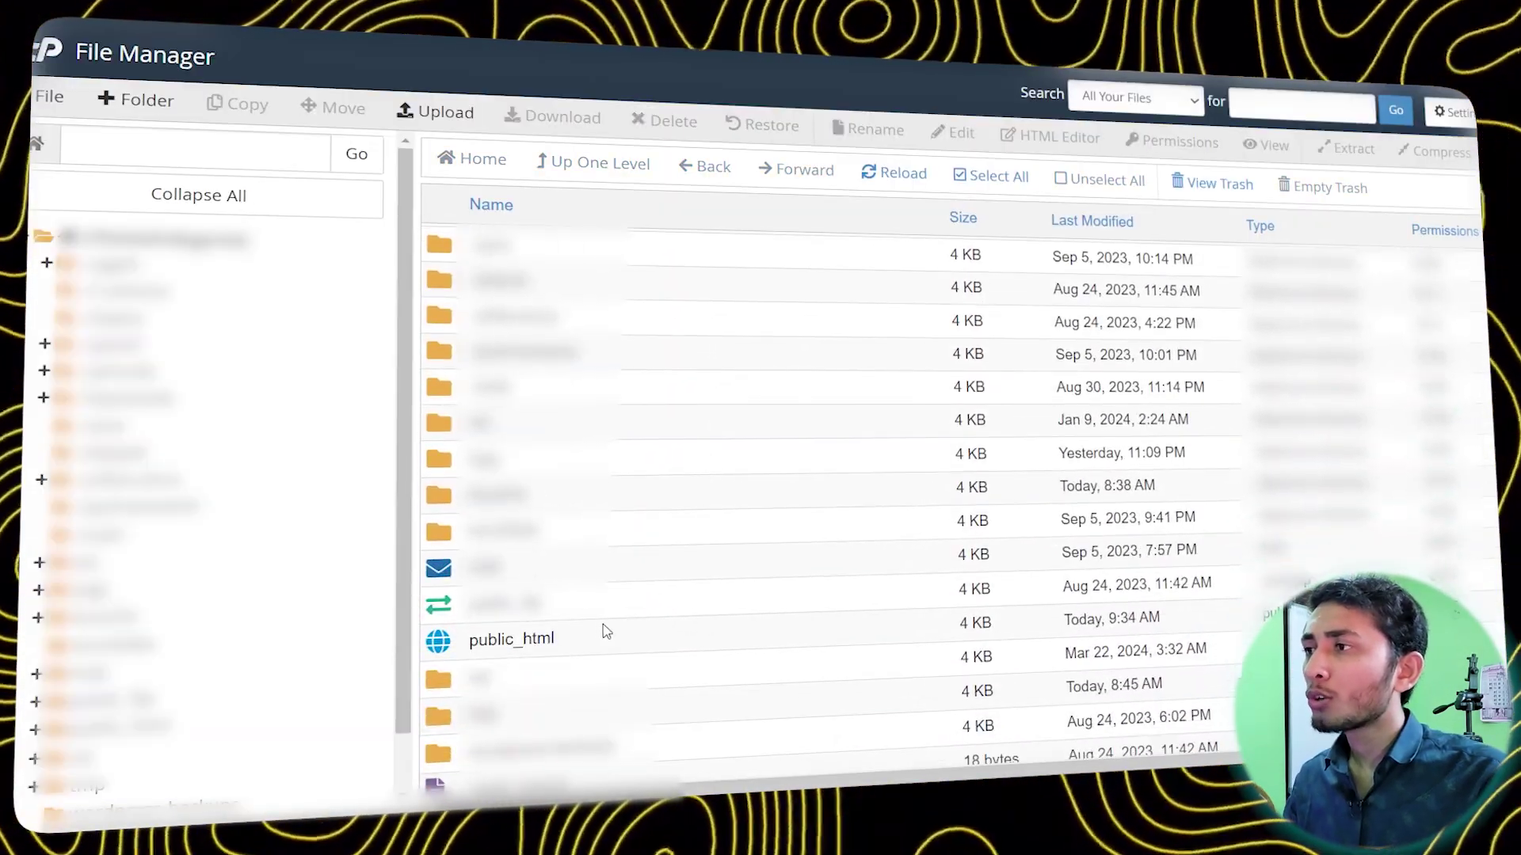
double_click(614, 646)
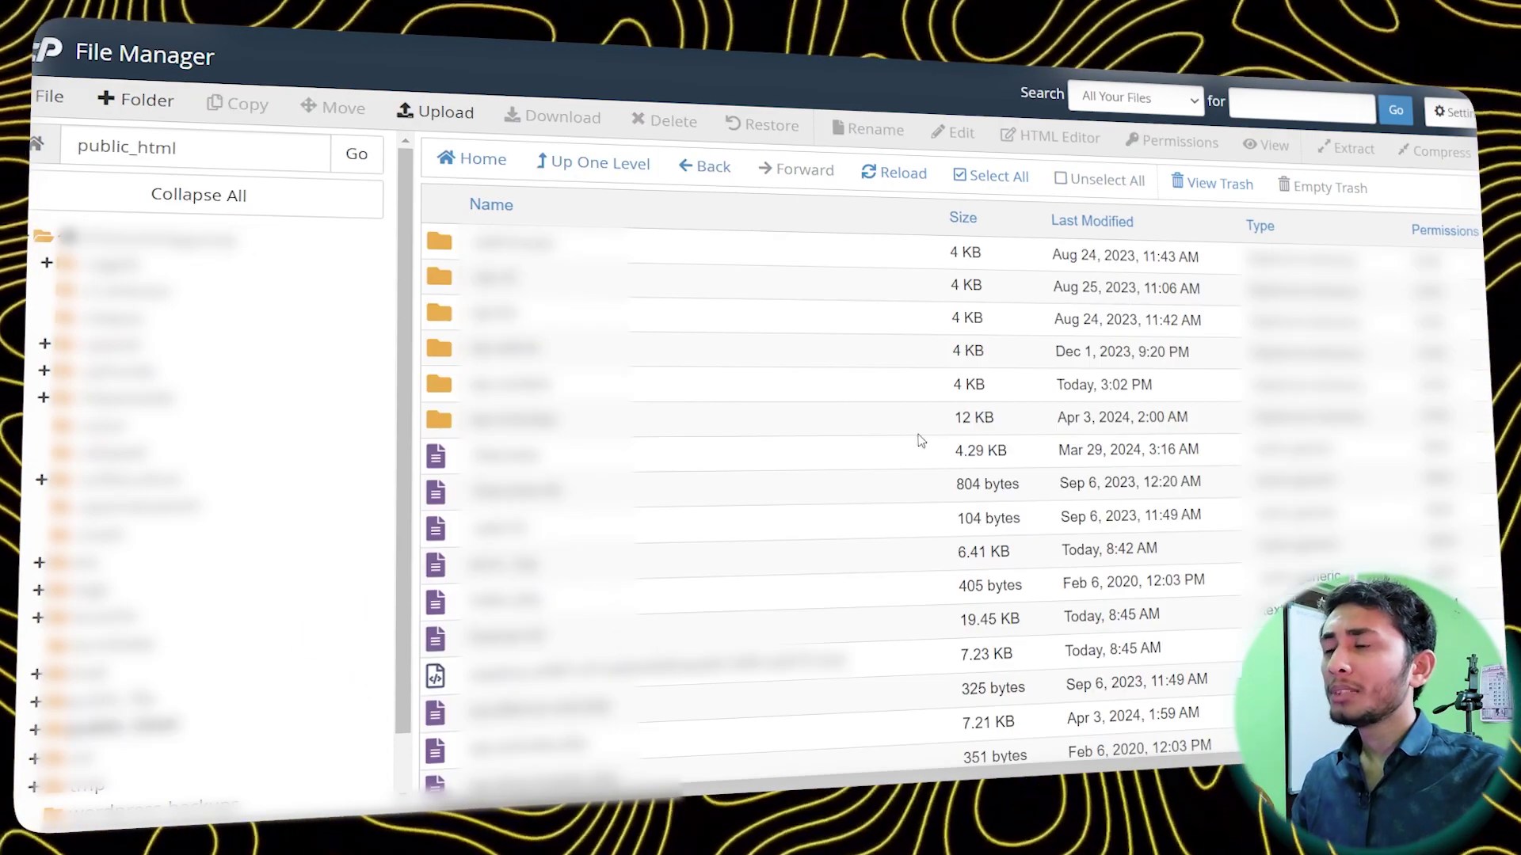
double_click(123, 151)
left_click(218, 150)
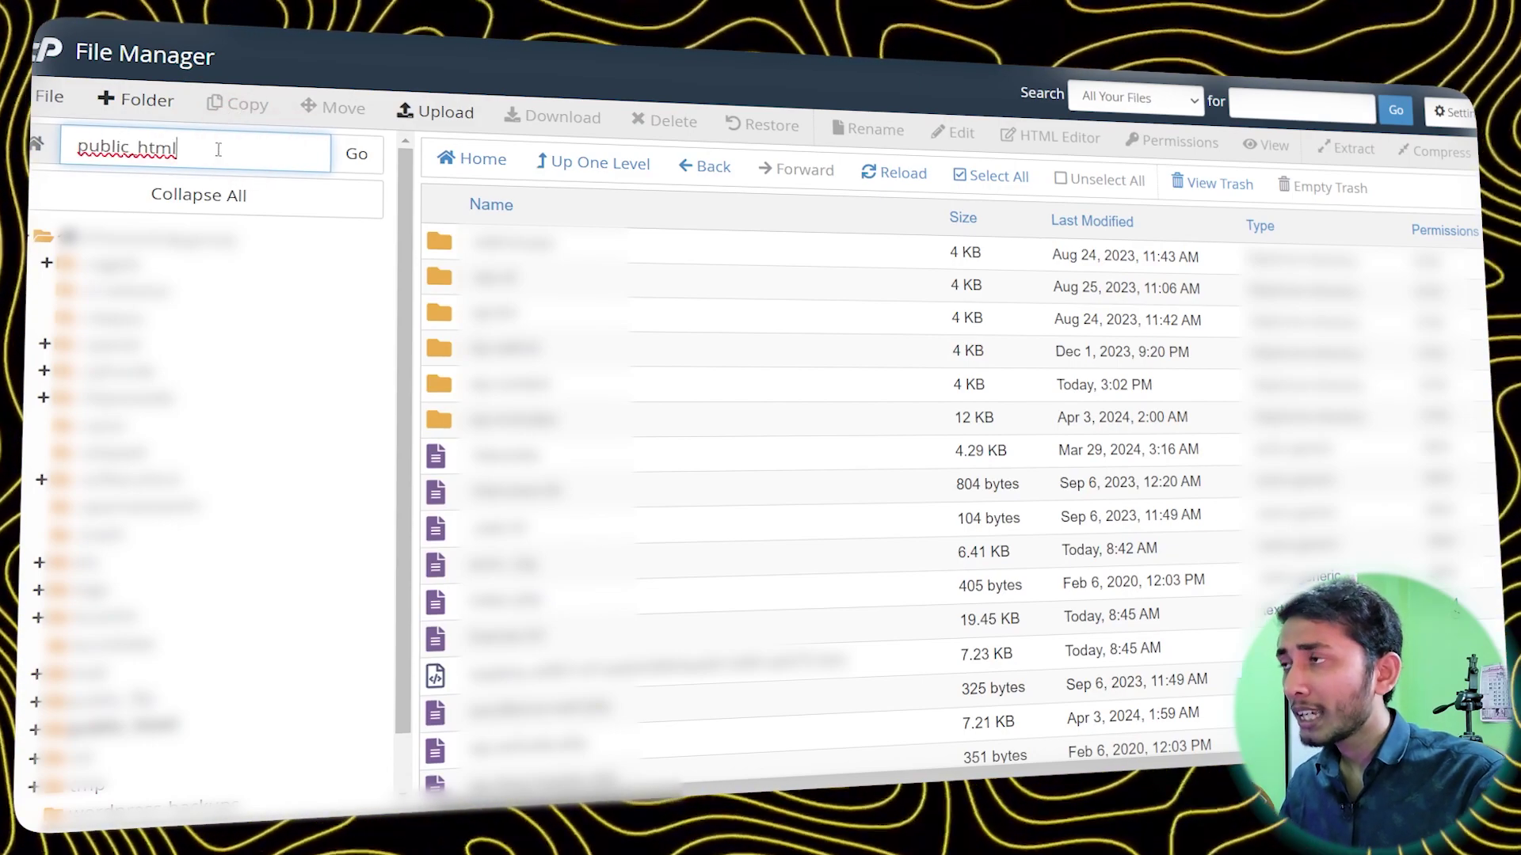
Select all files and folders in public_html and set them up for compression as a Zip Archive
left_click(996, 178)
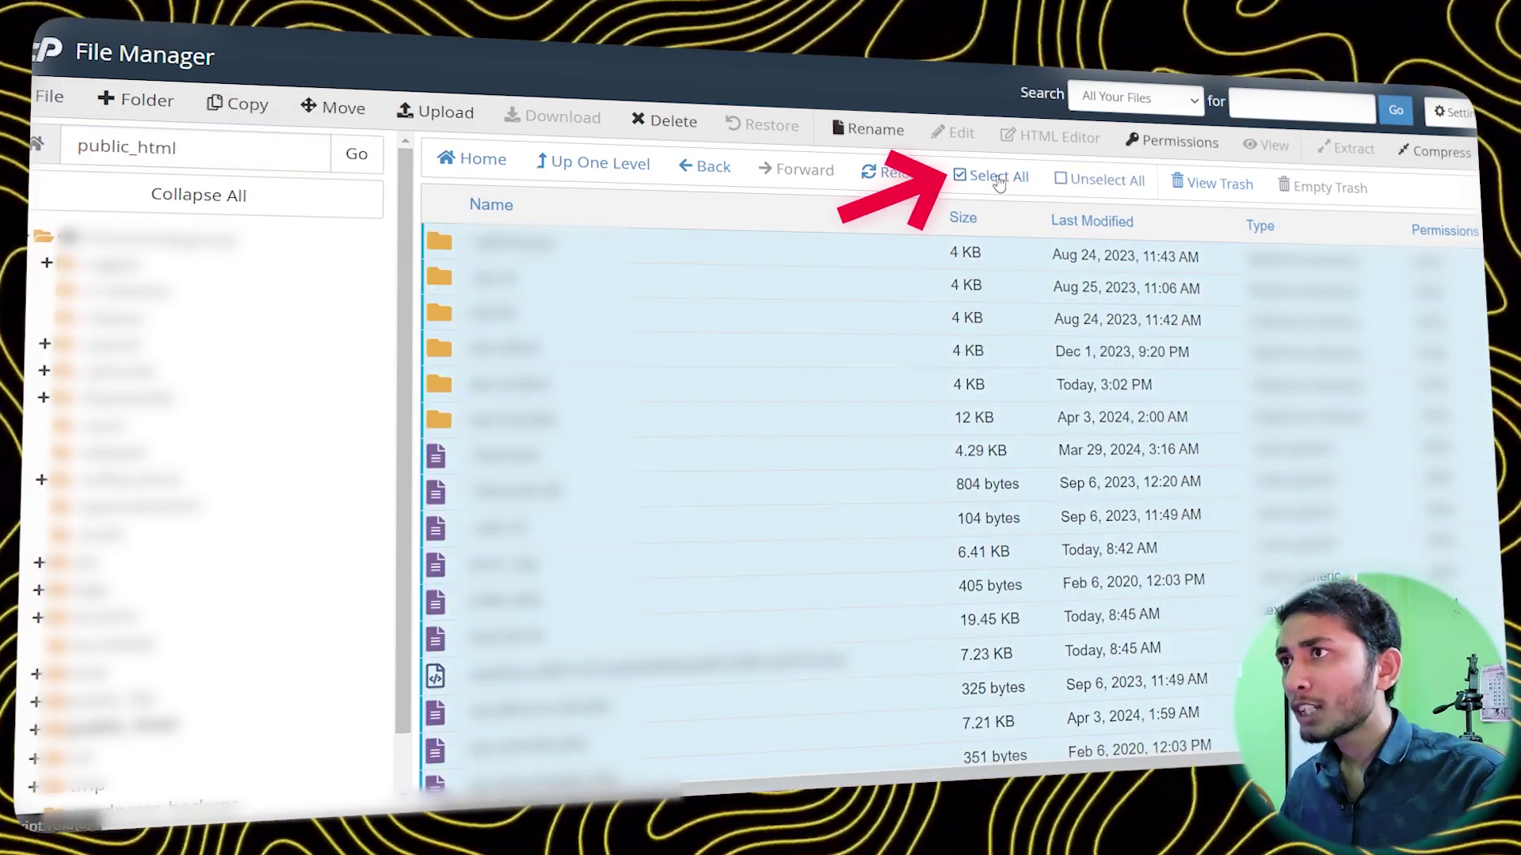
left_click(1448, 158)
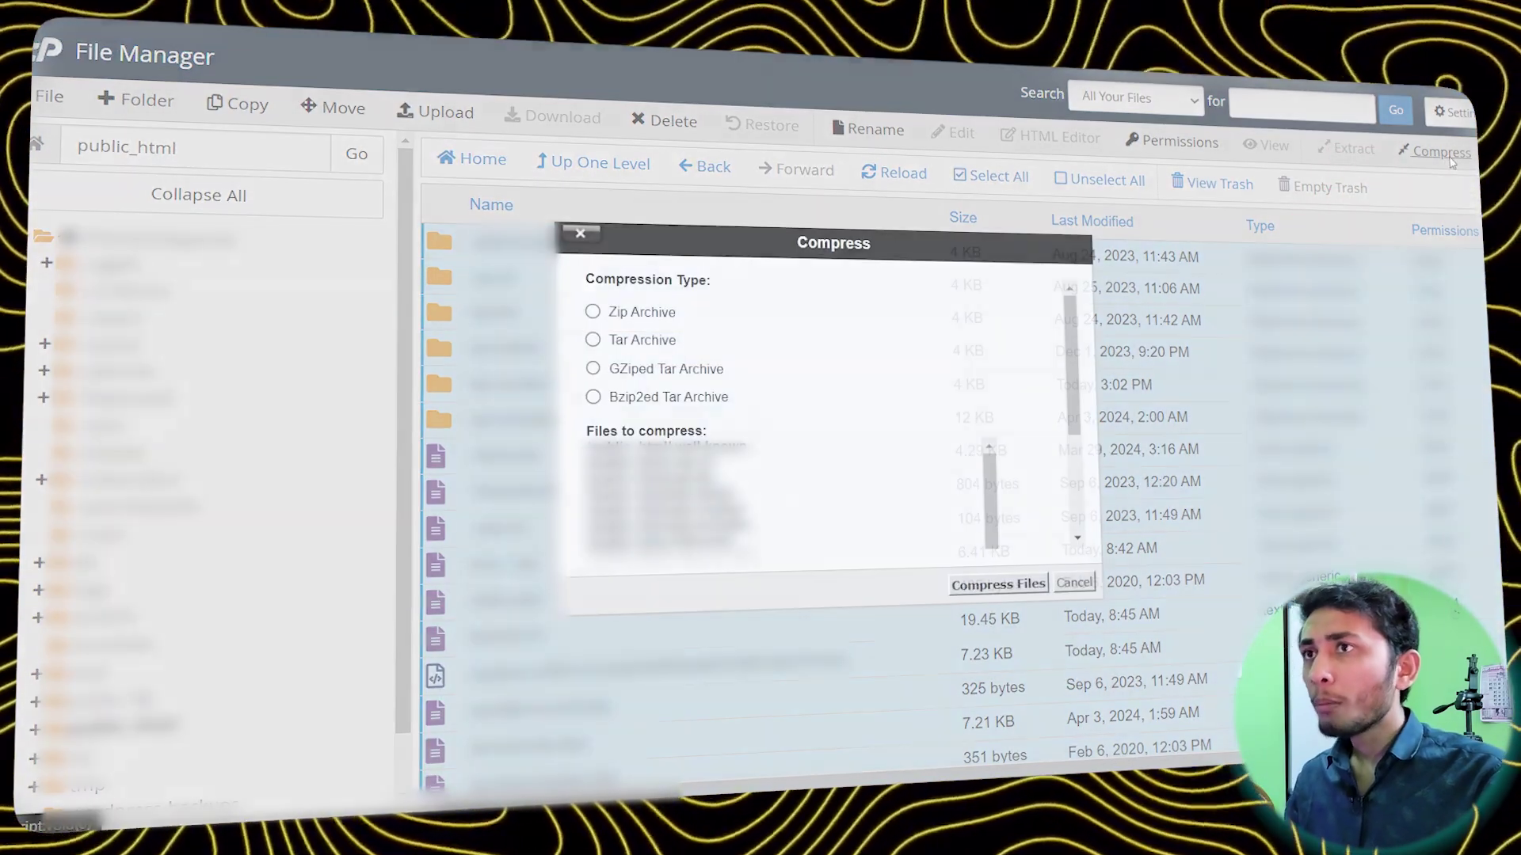
left_click(594, 309)
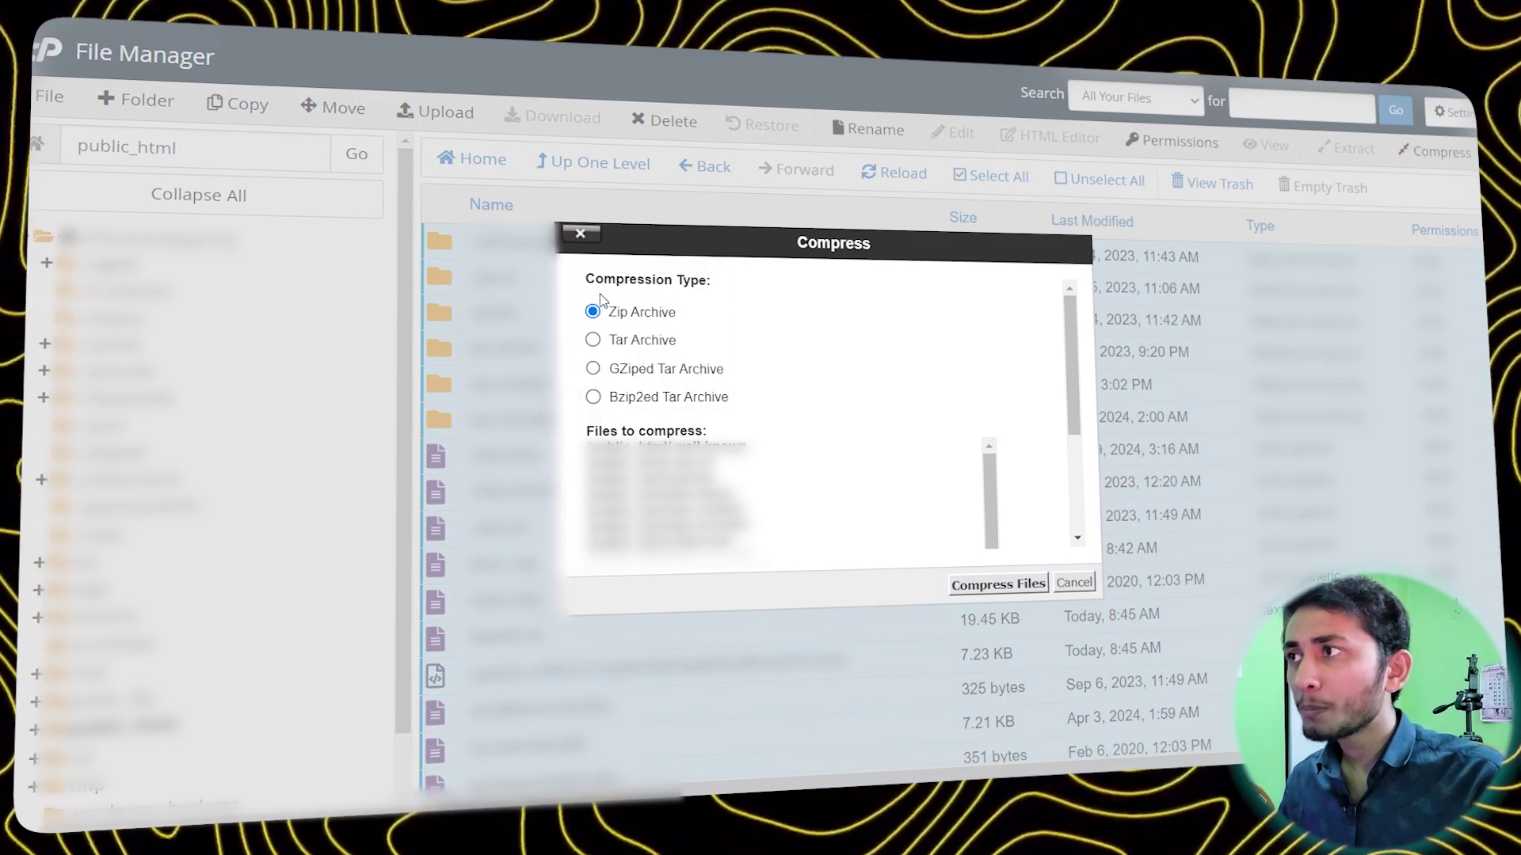
Name the compressed archive "today backup.zip" inside /public_html
scroll(1022, 340, "down", 5)
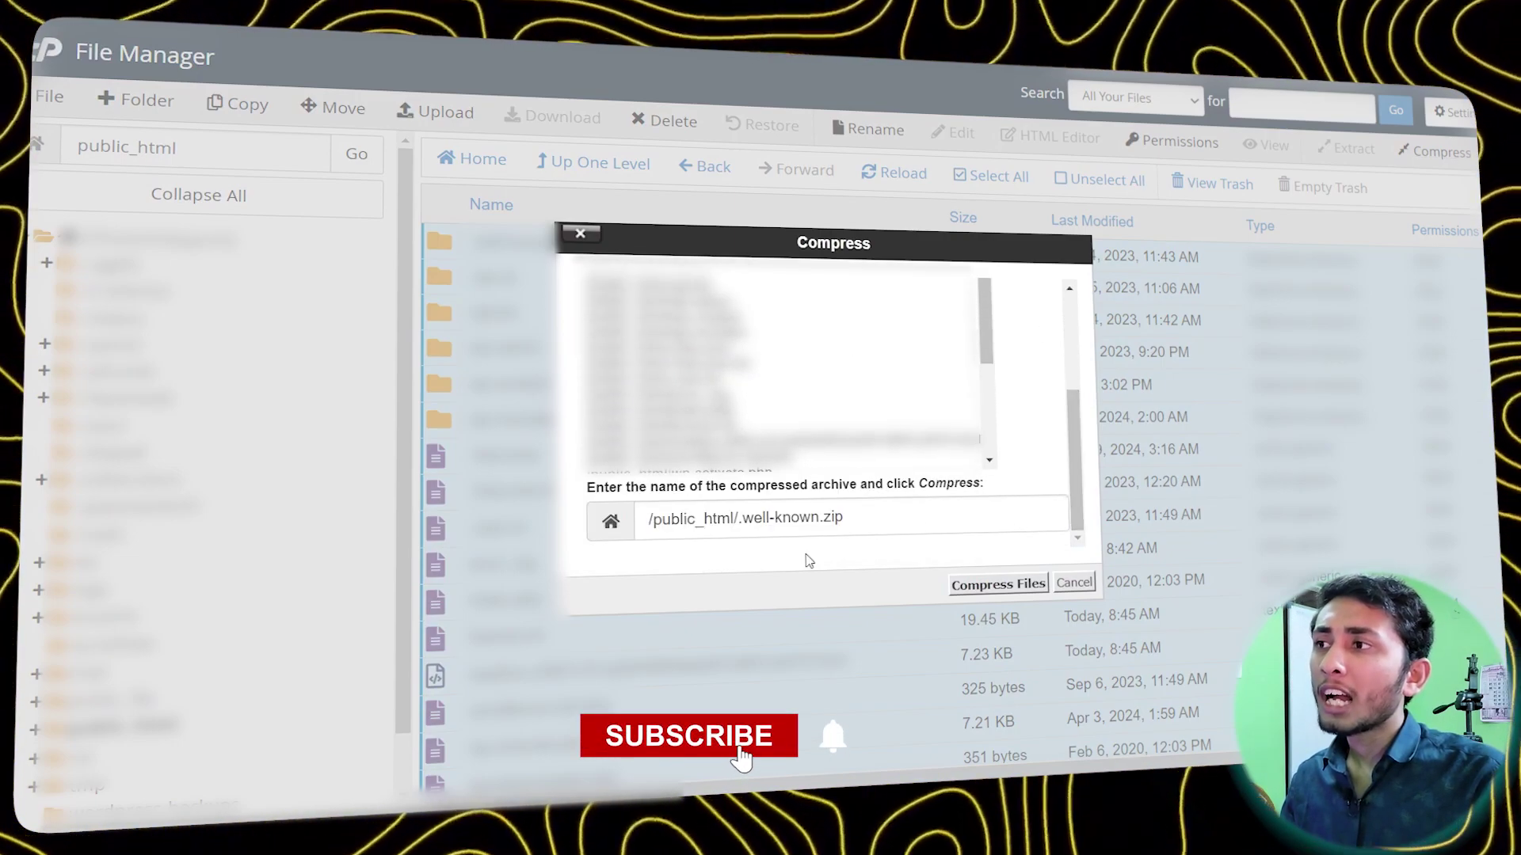
left_click(821, 519)
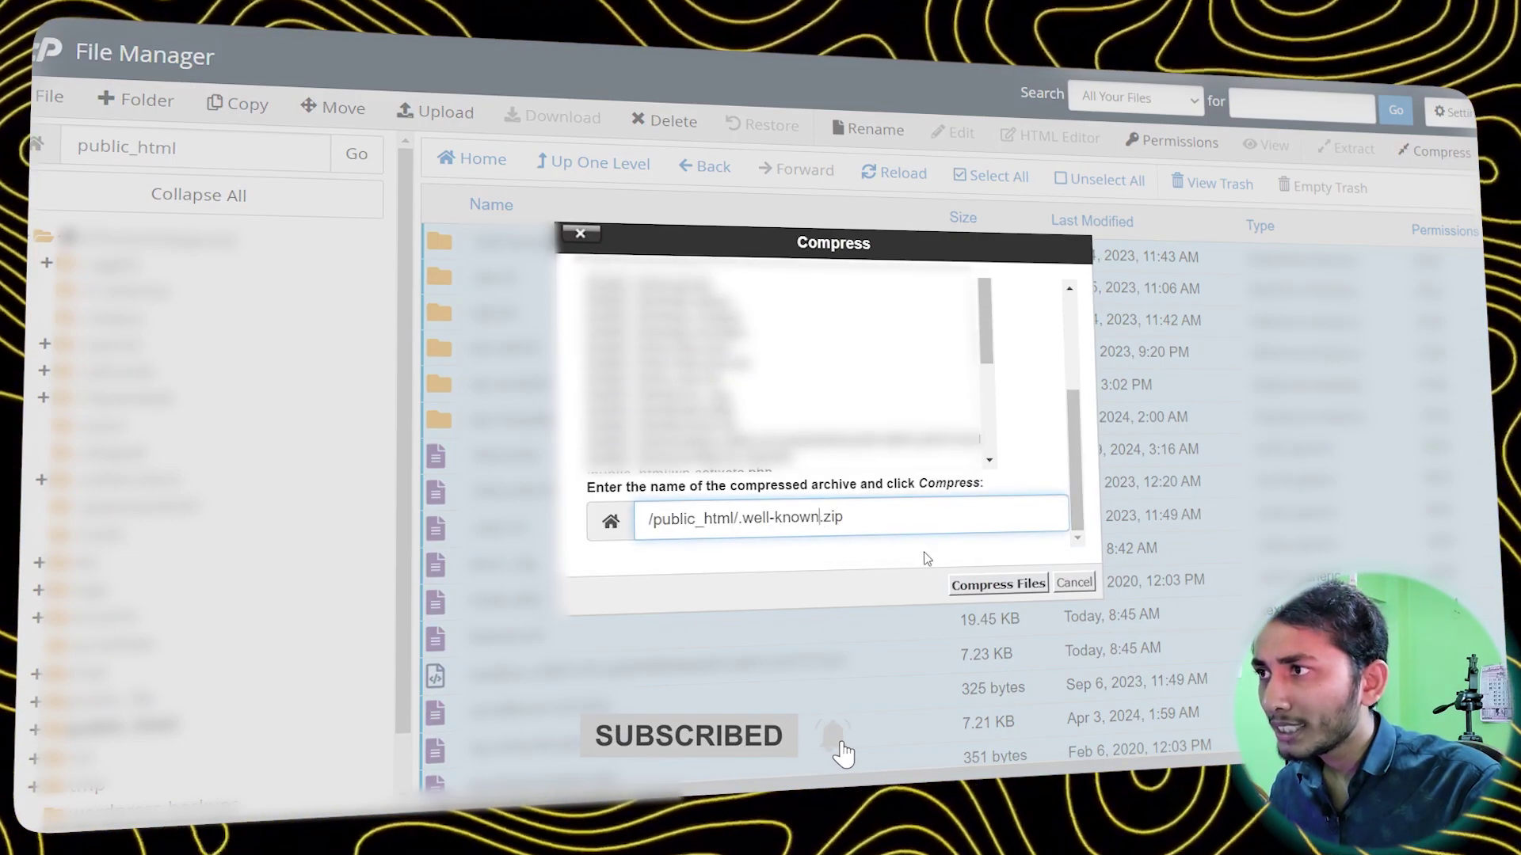
key("BackSpace")
key("BackSpace")
key("BackSpace")
key("BackSpace")
key("BackSpace")
key("BackSpace")
key("BackSpace")
key("BackSpace")
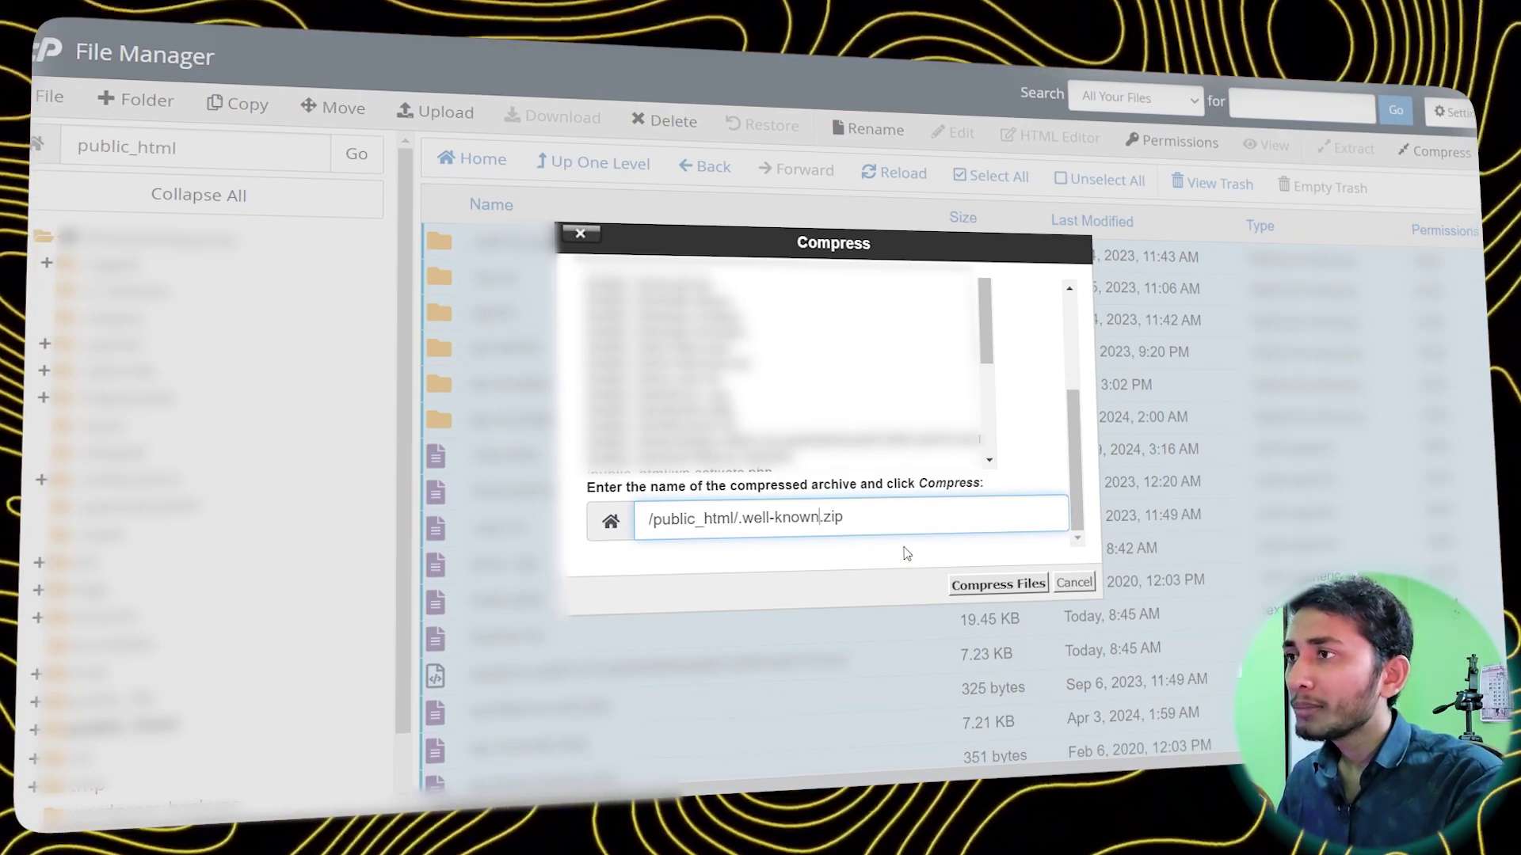
key("BackSpace")
key("BackSpace")
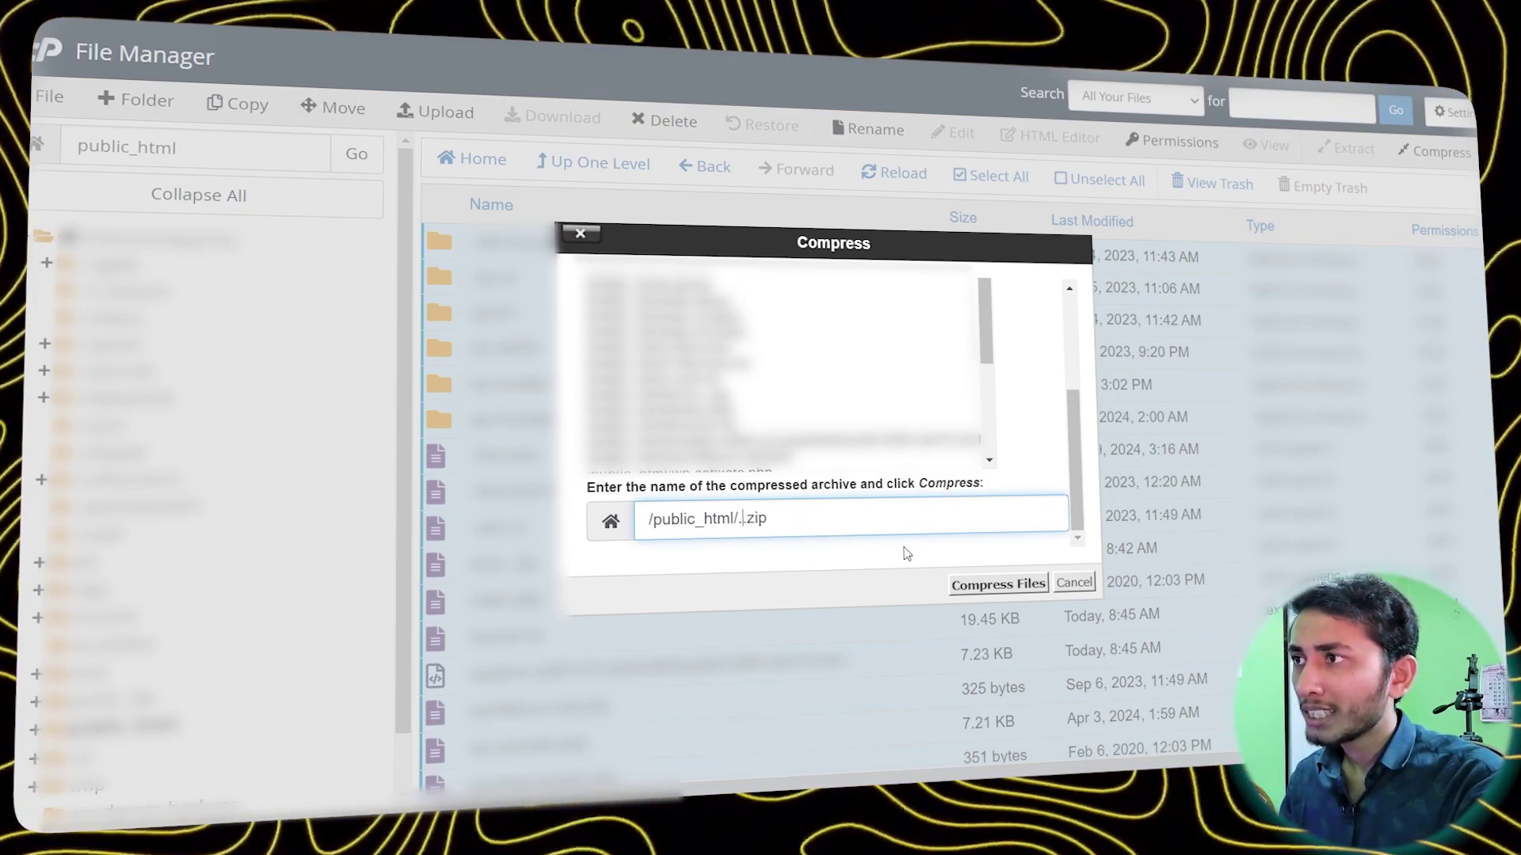
type("today")
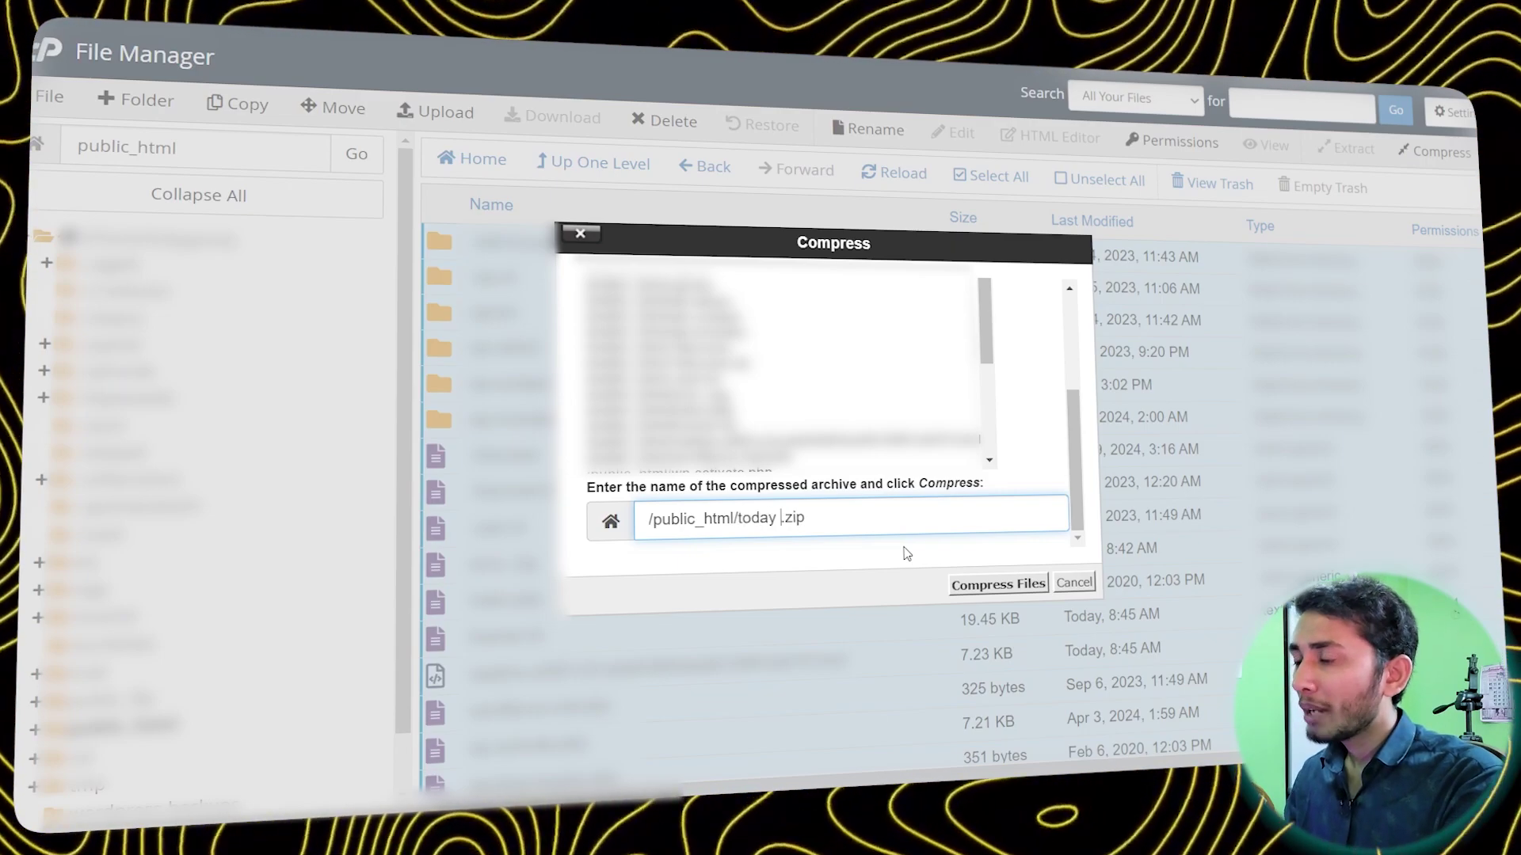
type(" backup")
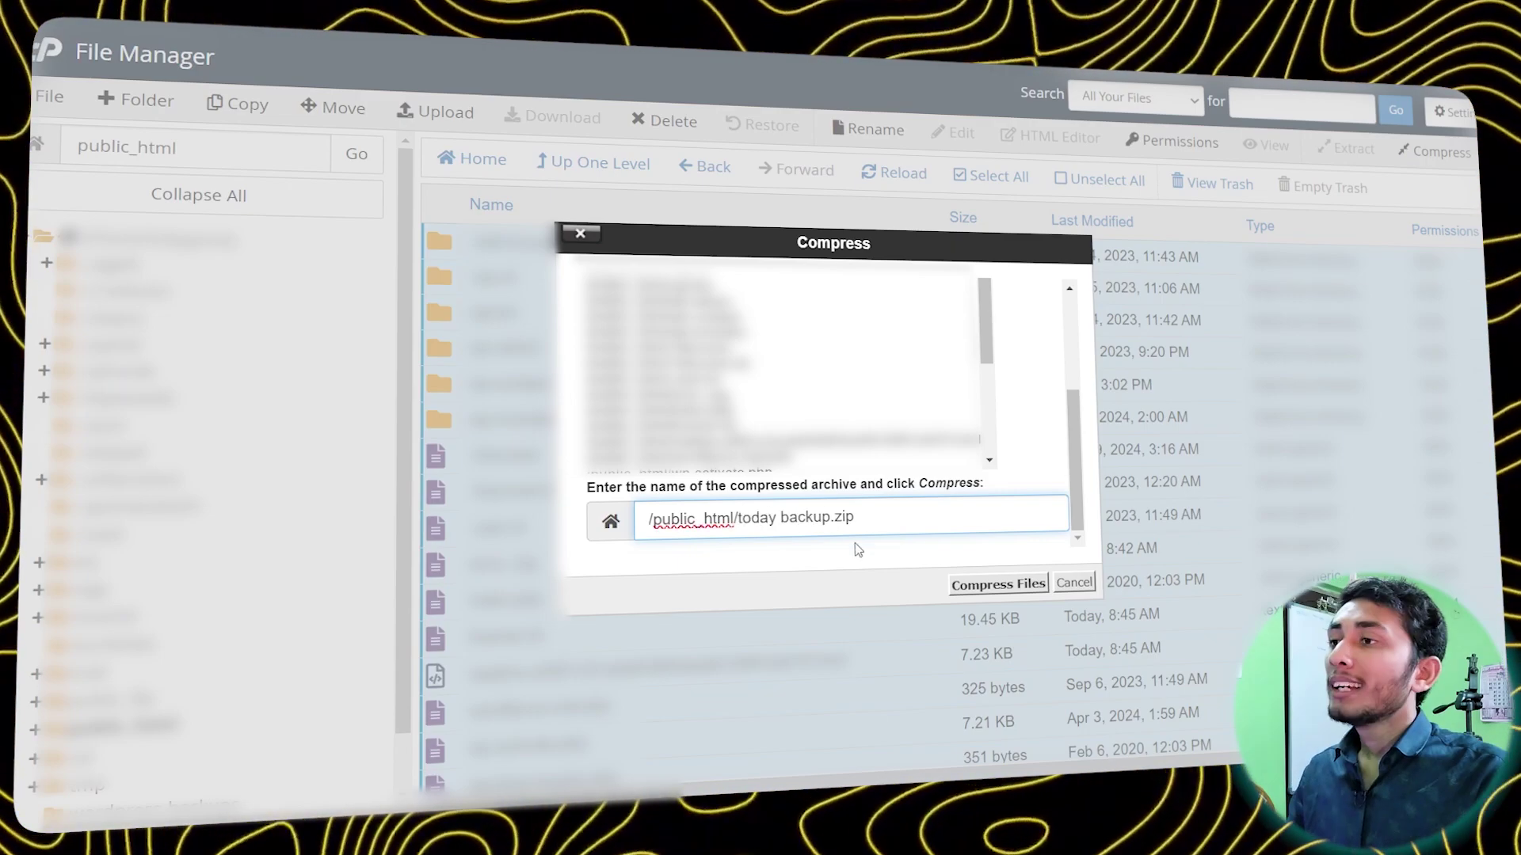
Compress the selected public_html files into the archive and close the compression results
left_click(1018, 590)
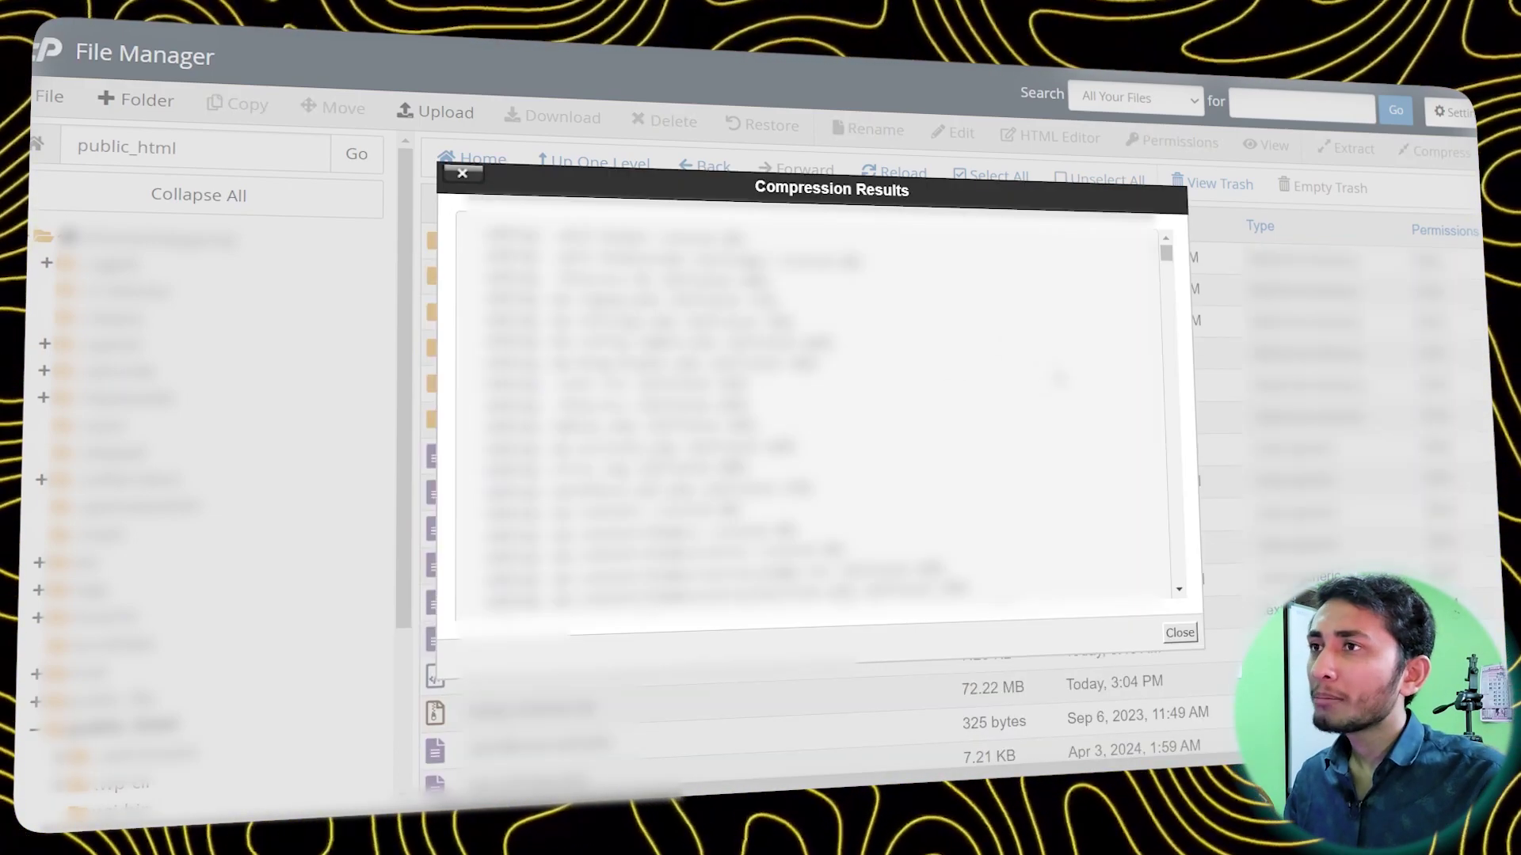
scroll(1043, 393, "down", 3)
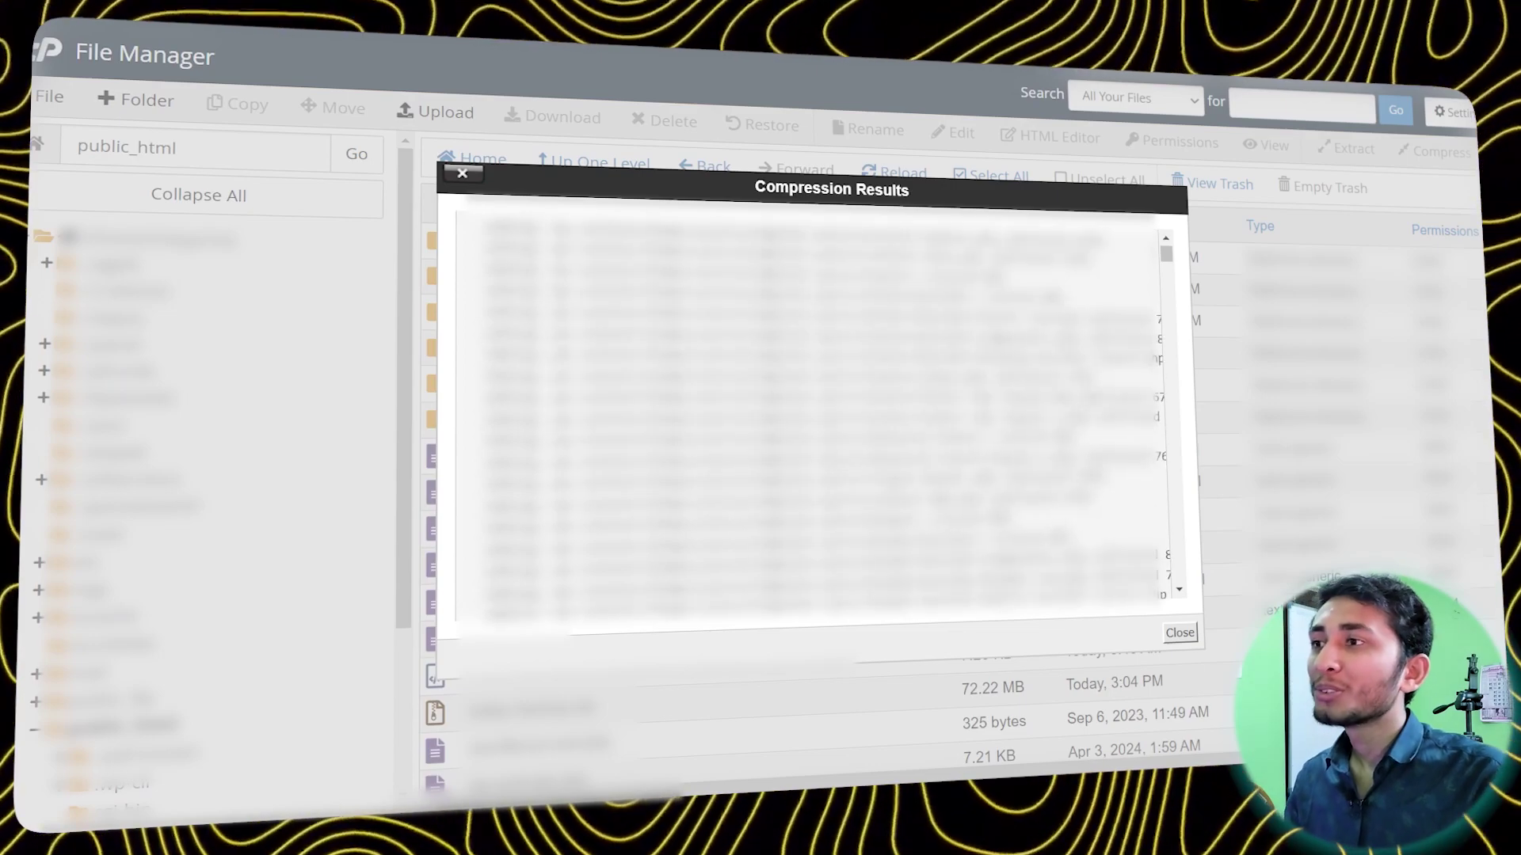
left_click(1180, 633)
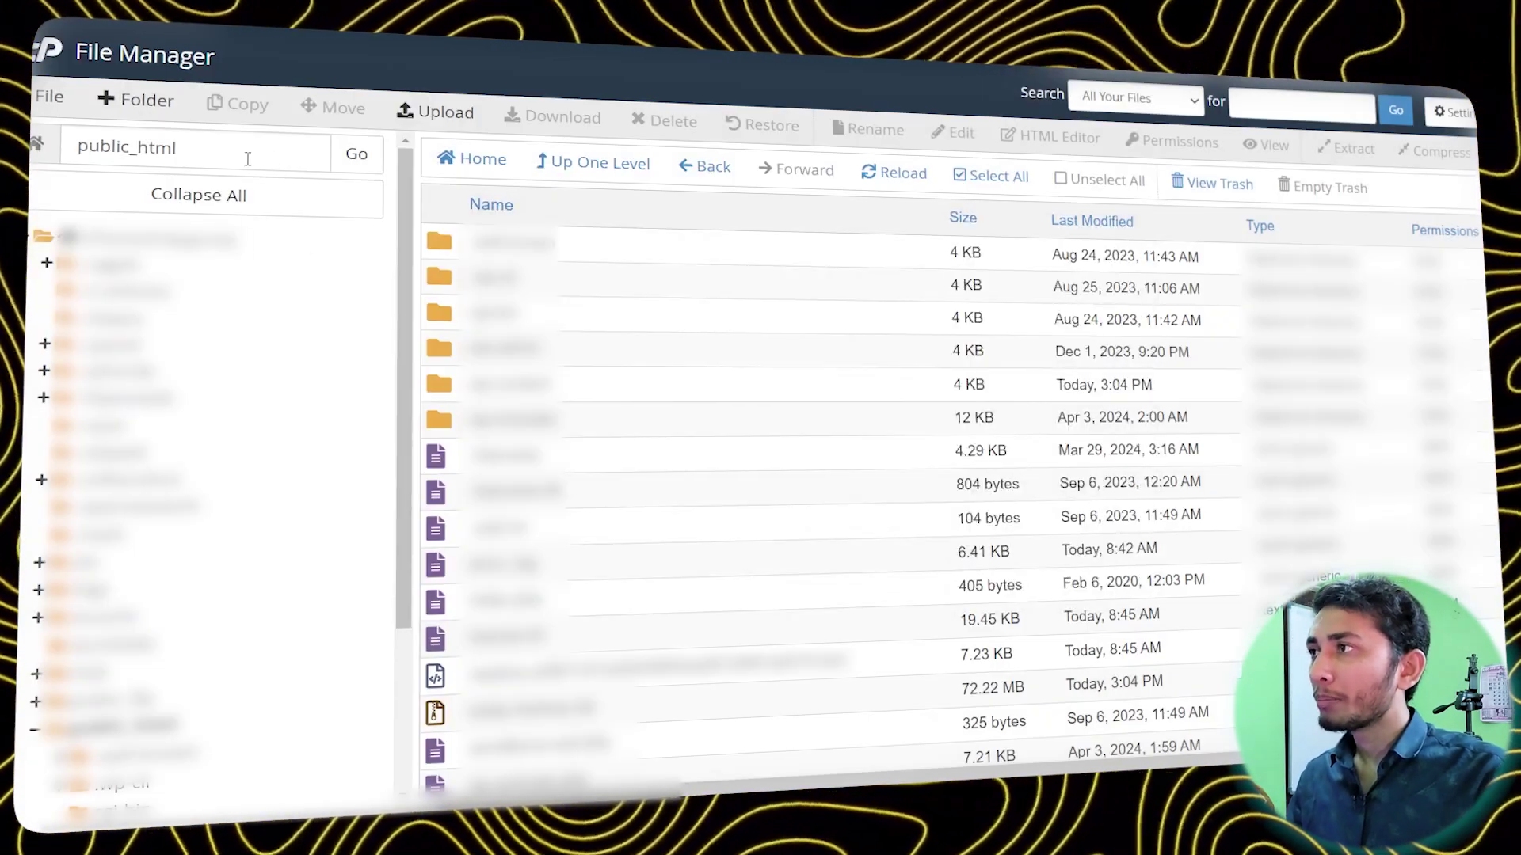
Reload the public_html file list and download "today backup.zip"
left_click_drag(216, 155, 103, 148)
left_click(173, 147)
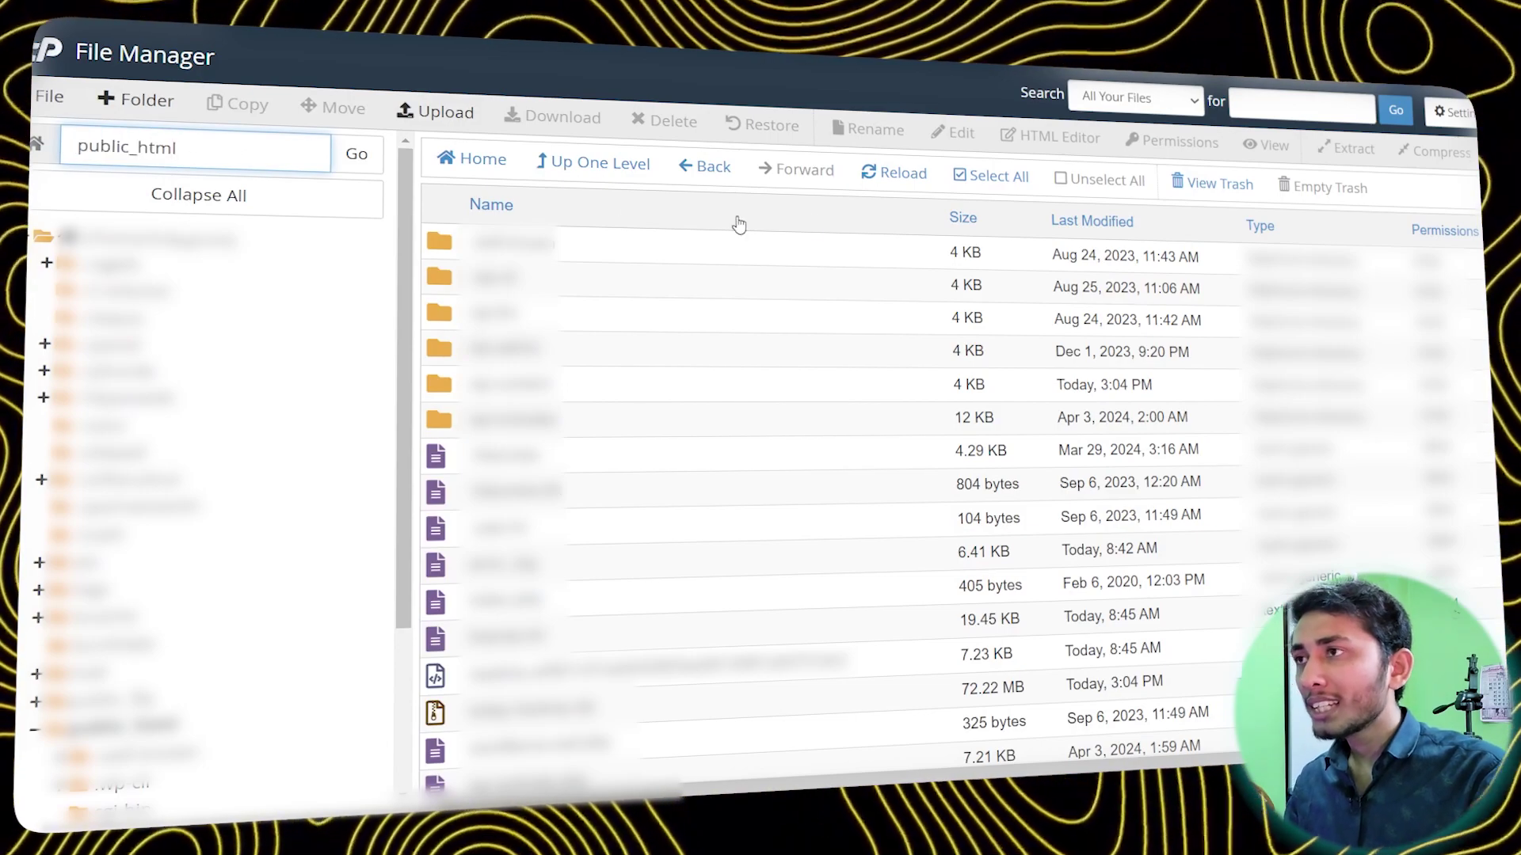
left_click(906, 176)
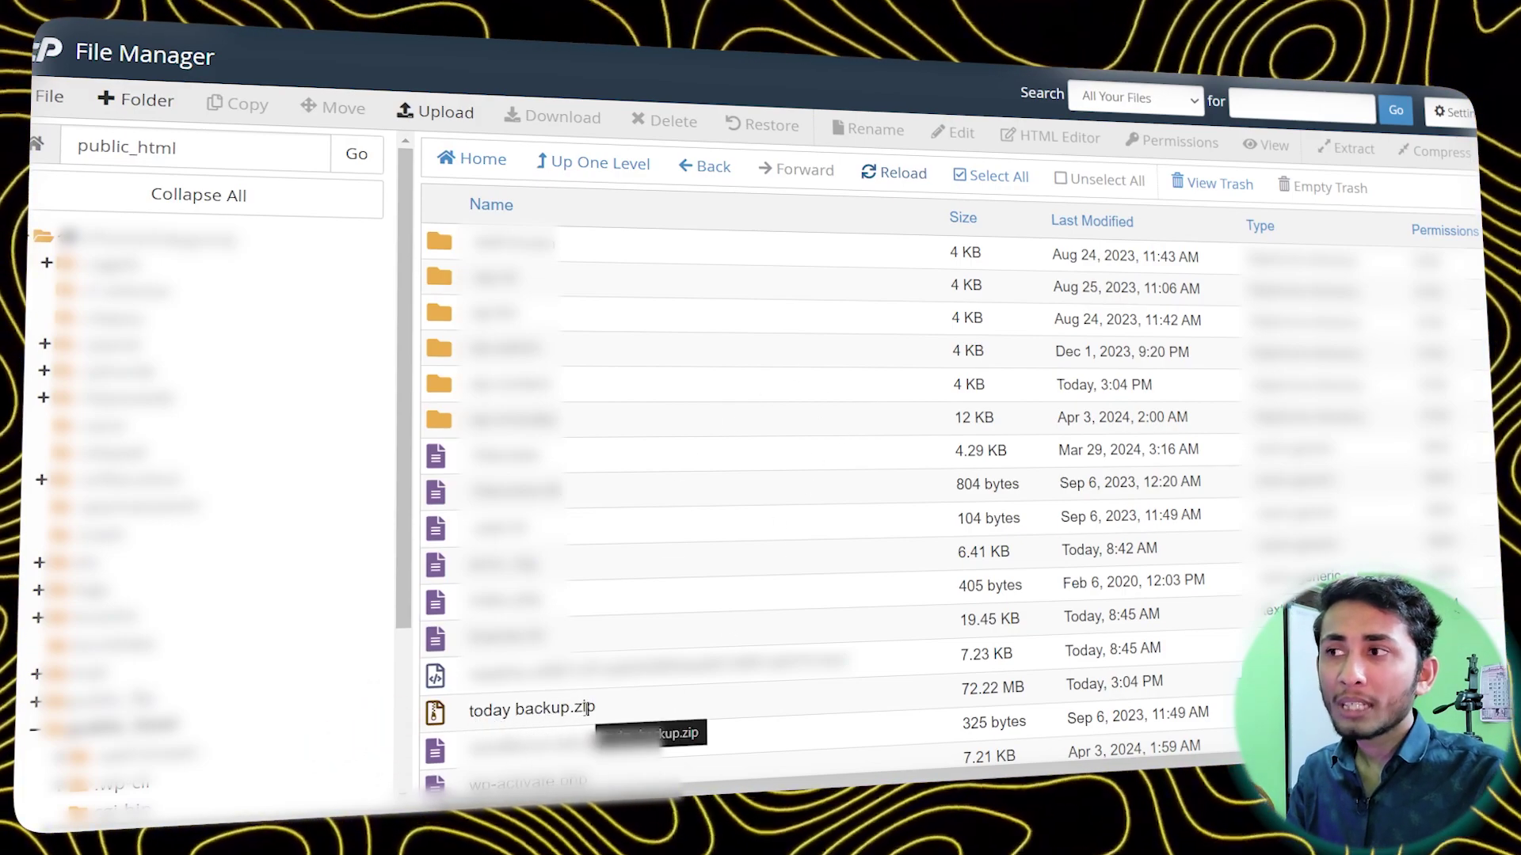
left_click(615, 719)
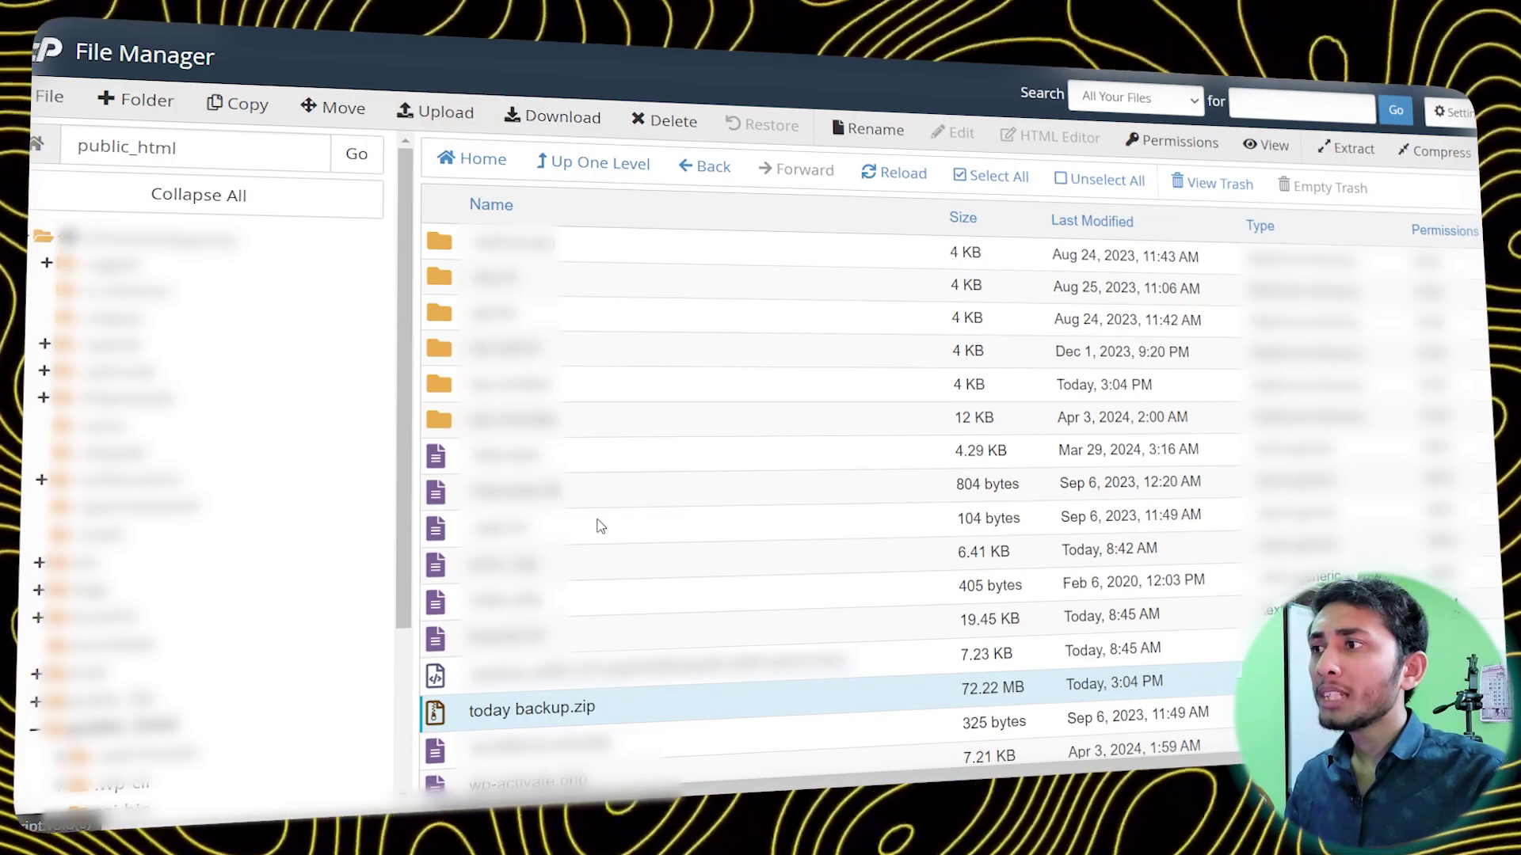
right_click(635, 709)
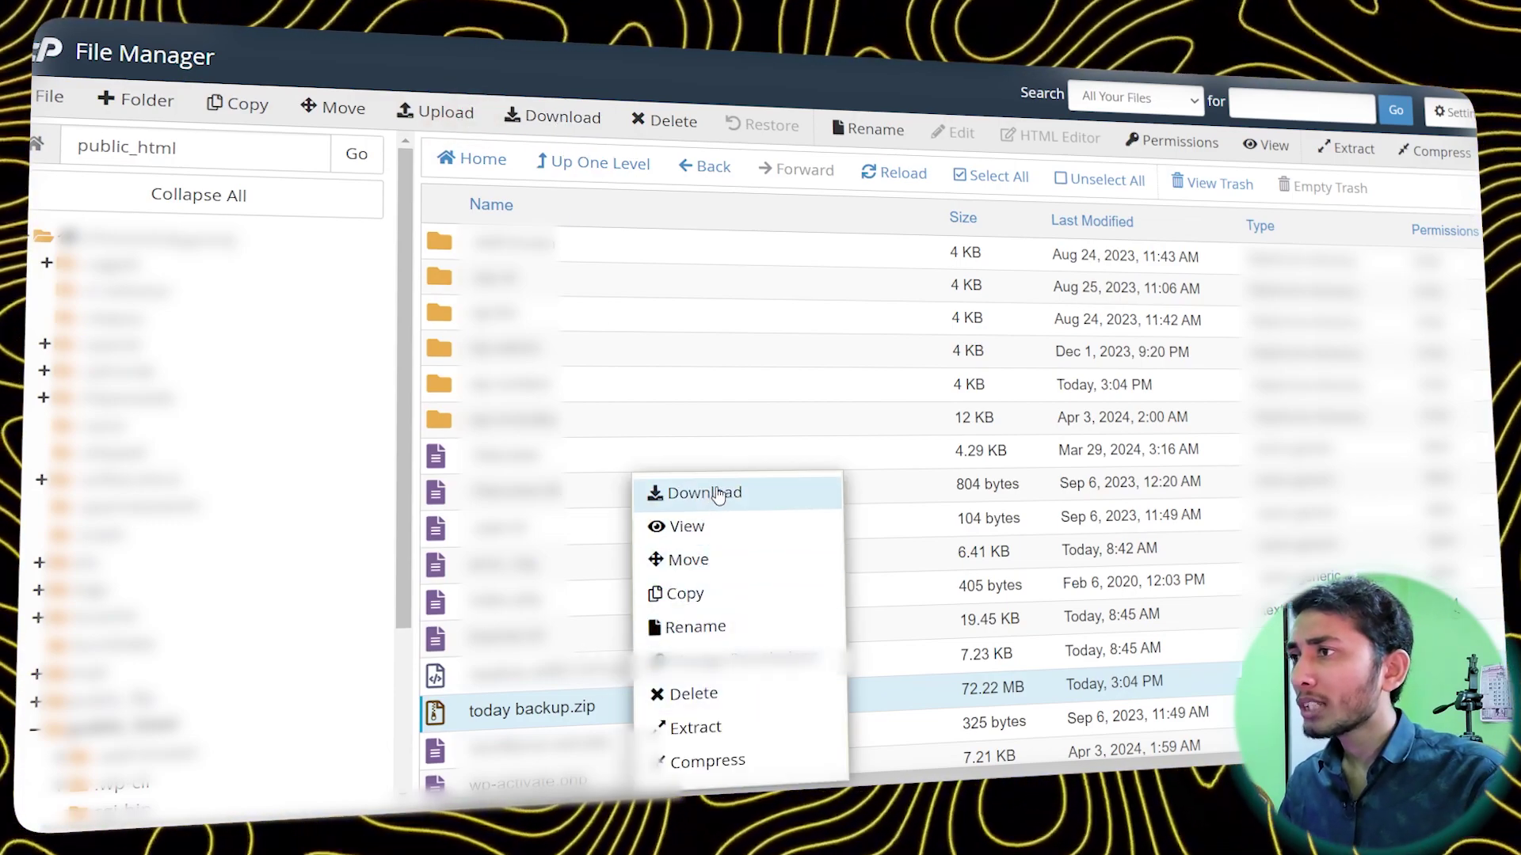
left_click(715, 494)
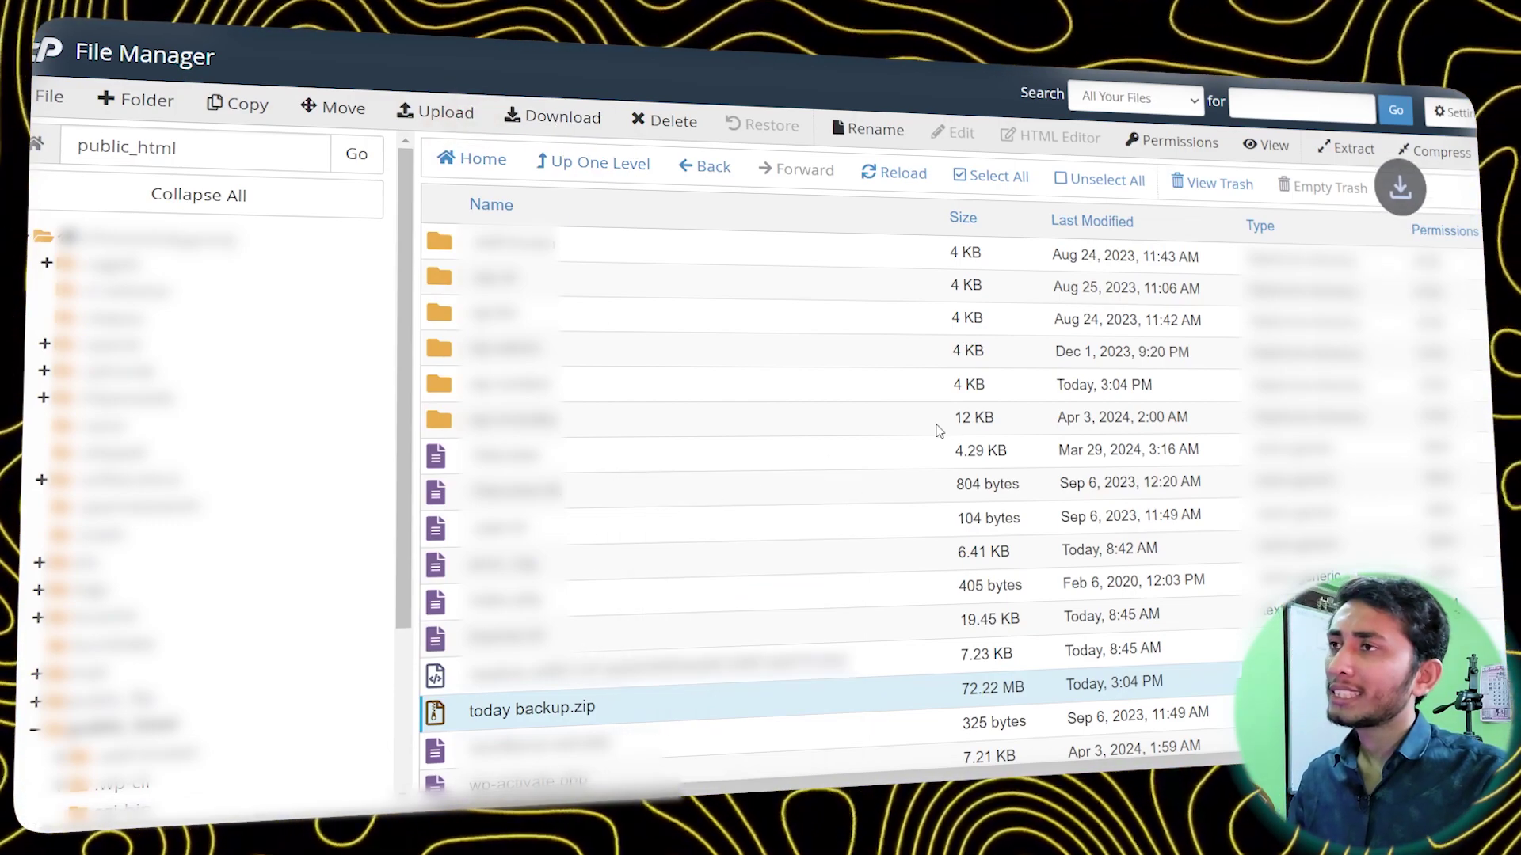
left_click(1347, 31)
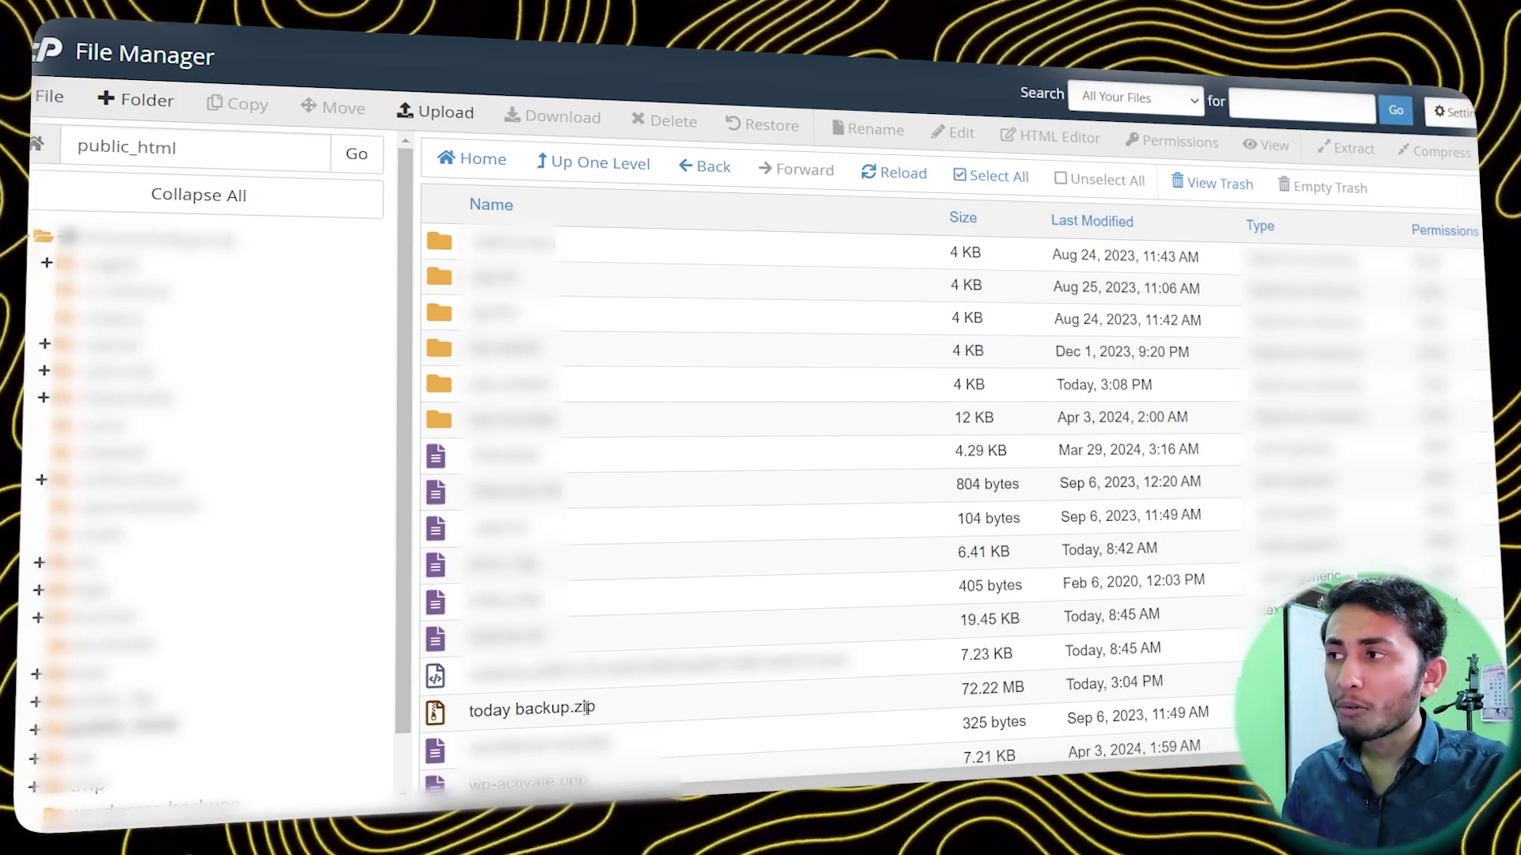
Permanently delete "today backup.zip" from public_html, skipping the trash
left_click(622, 713)
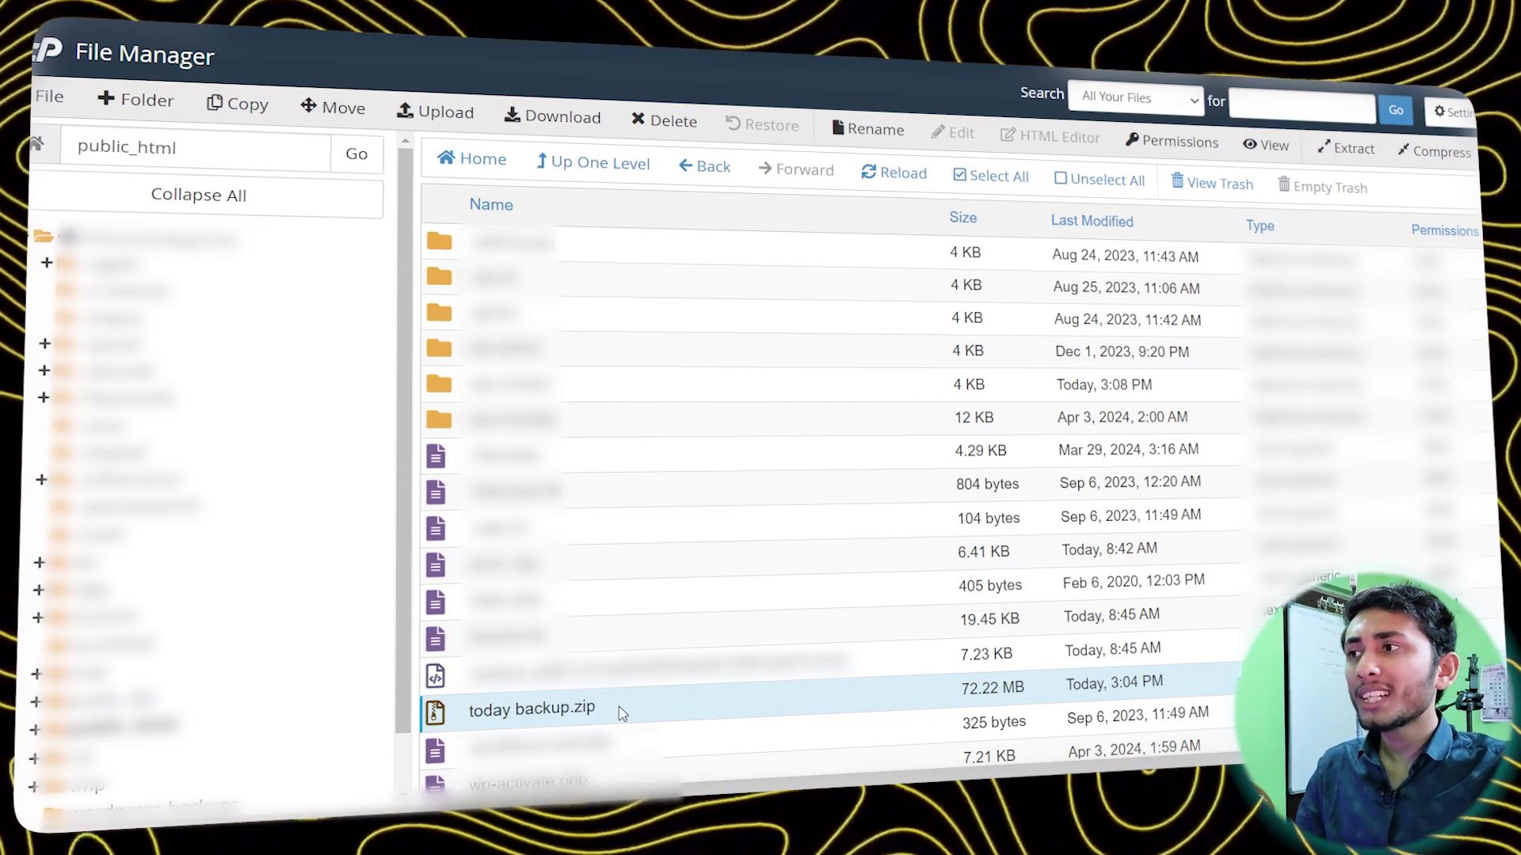
right_click(622, 713)
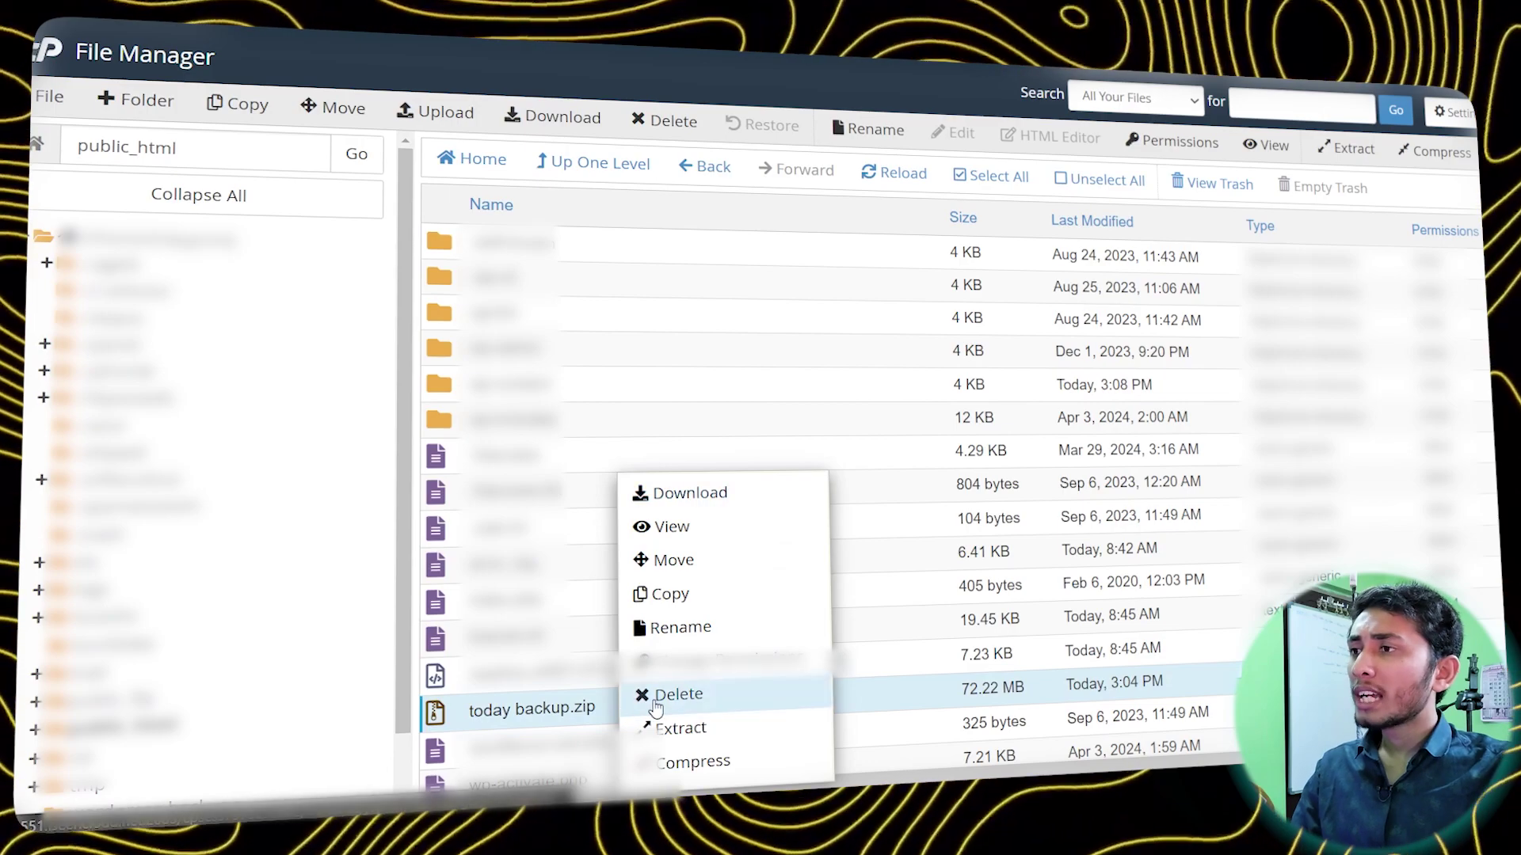
left_click(700, 701)
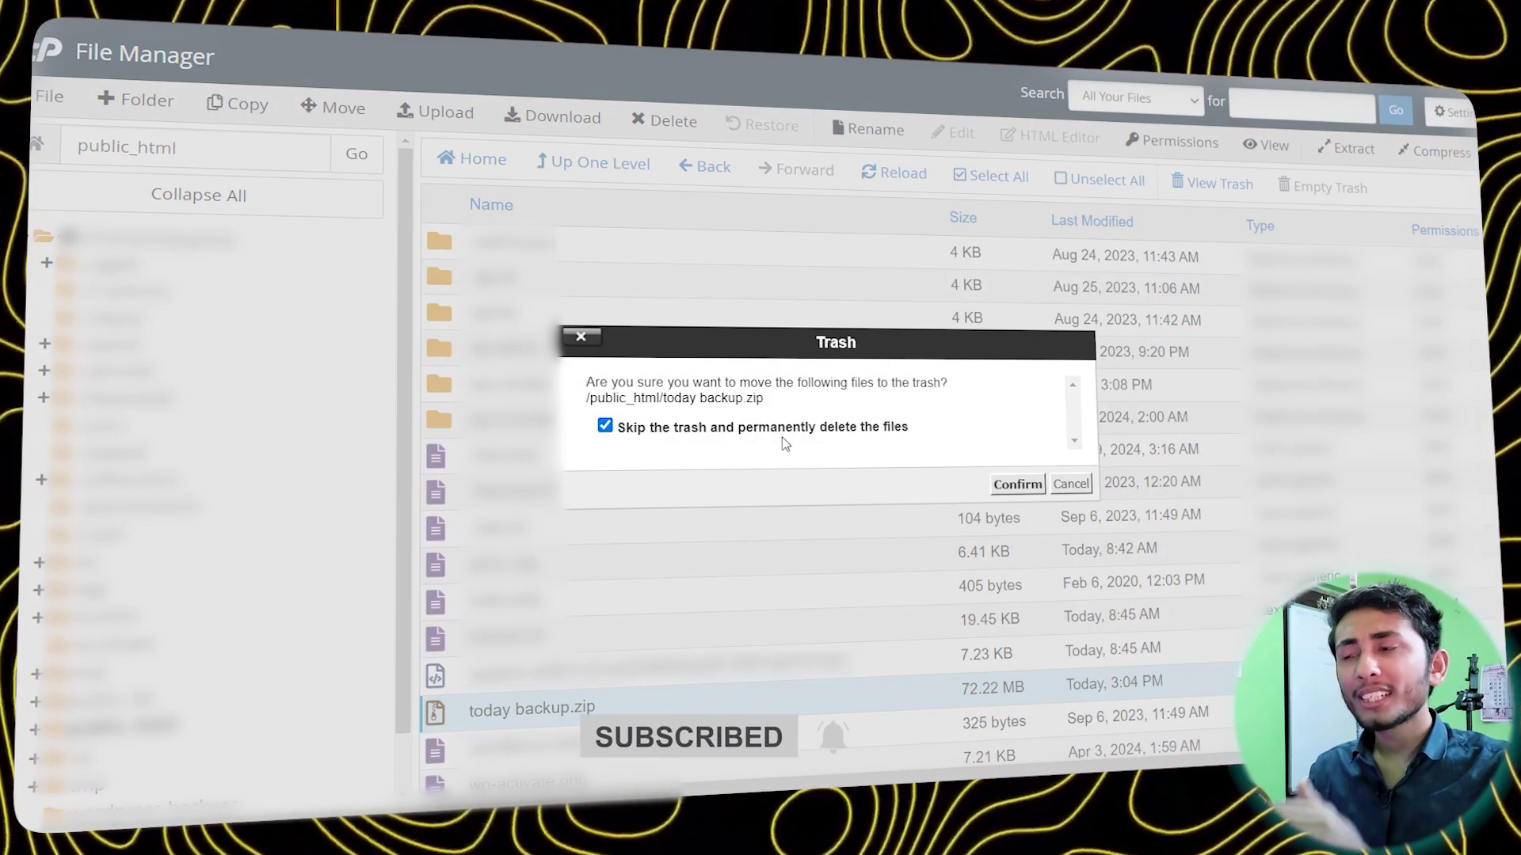
left_click(1015, 486)
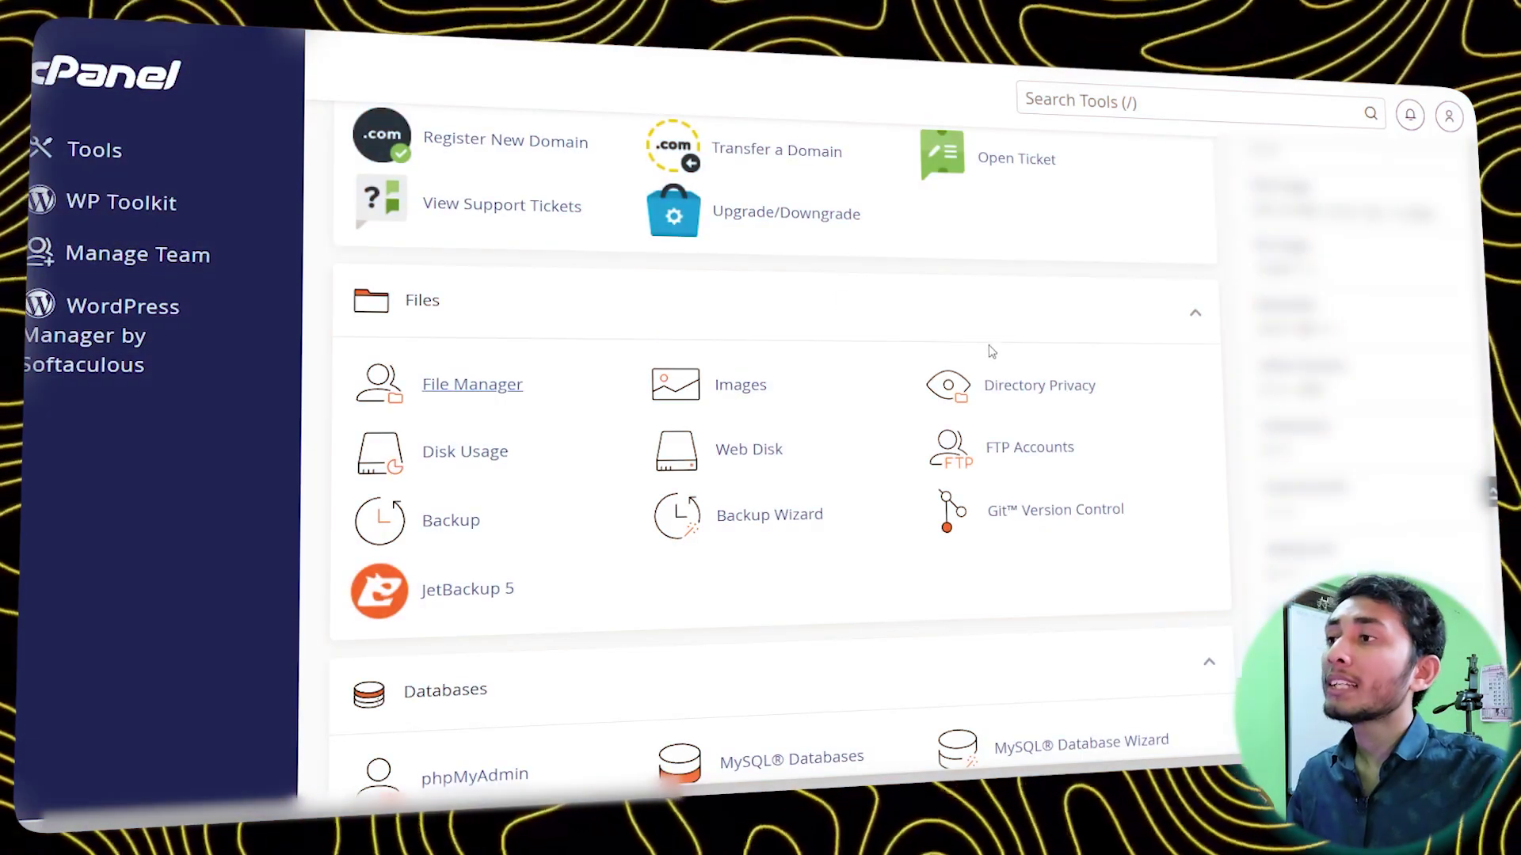
Open phpMyAdmin from the Databases section of cPanel
scroll(1185, 242, "up", 5)
scroll(1204, 281, "down", 10)
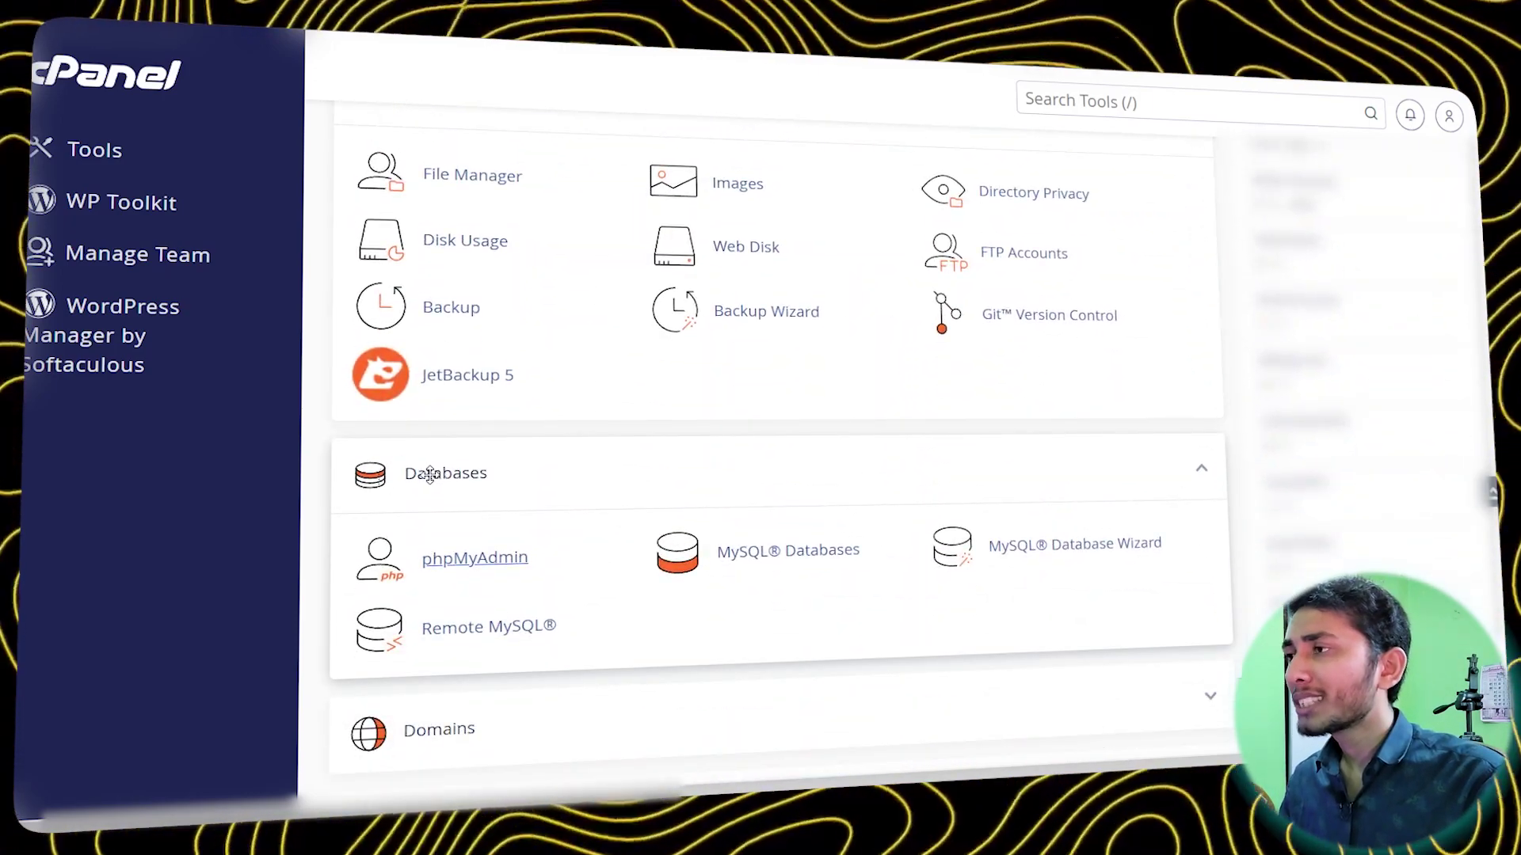
left_click(506, 570)
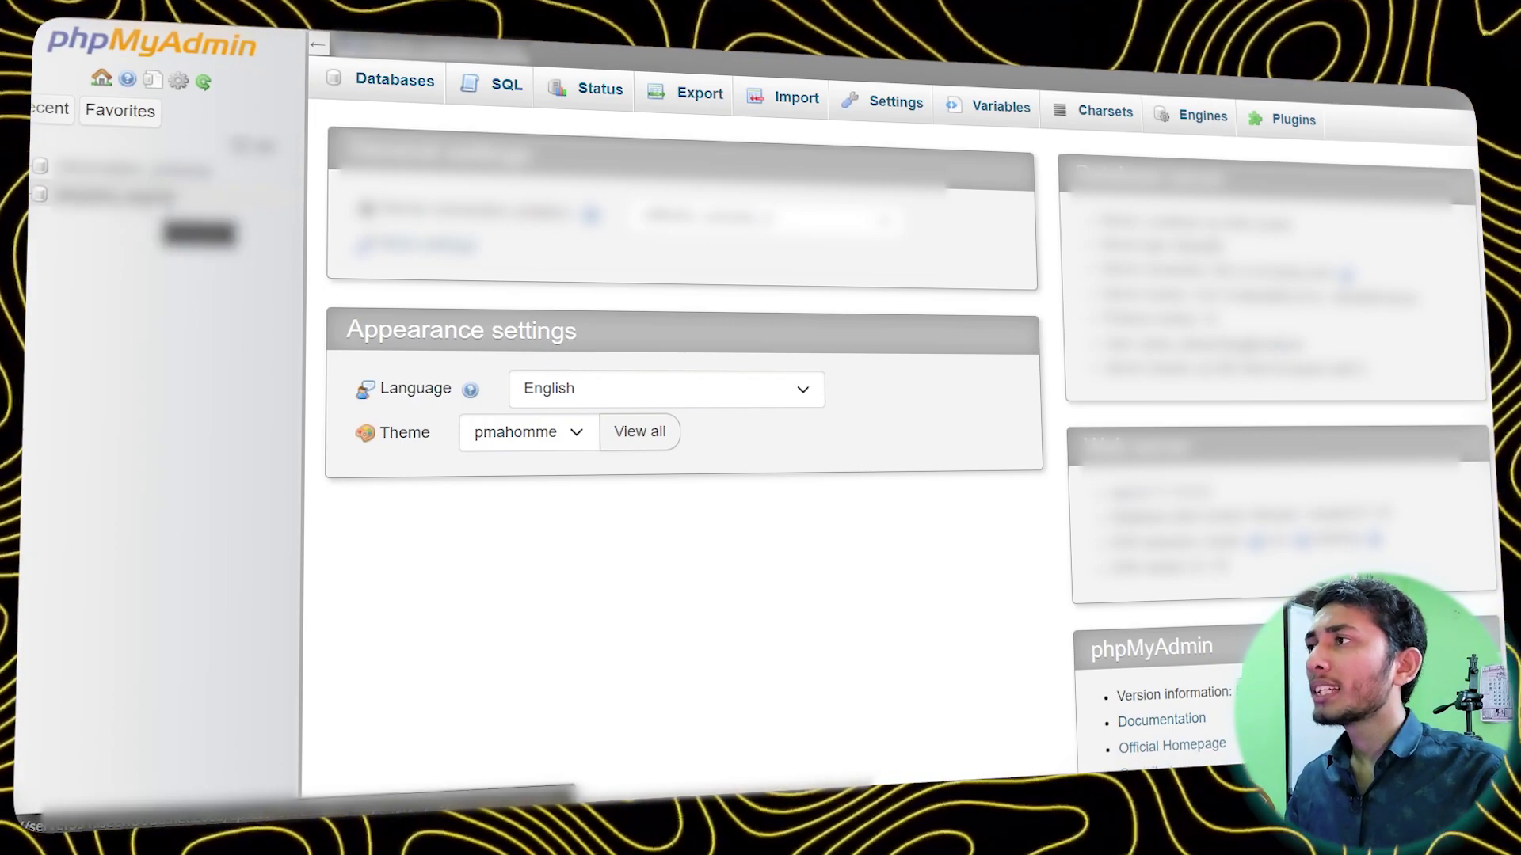
Export the website's database with the Quick method in SQL format
left_click(115, 194)
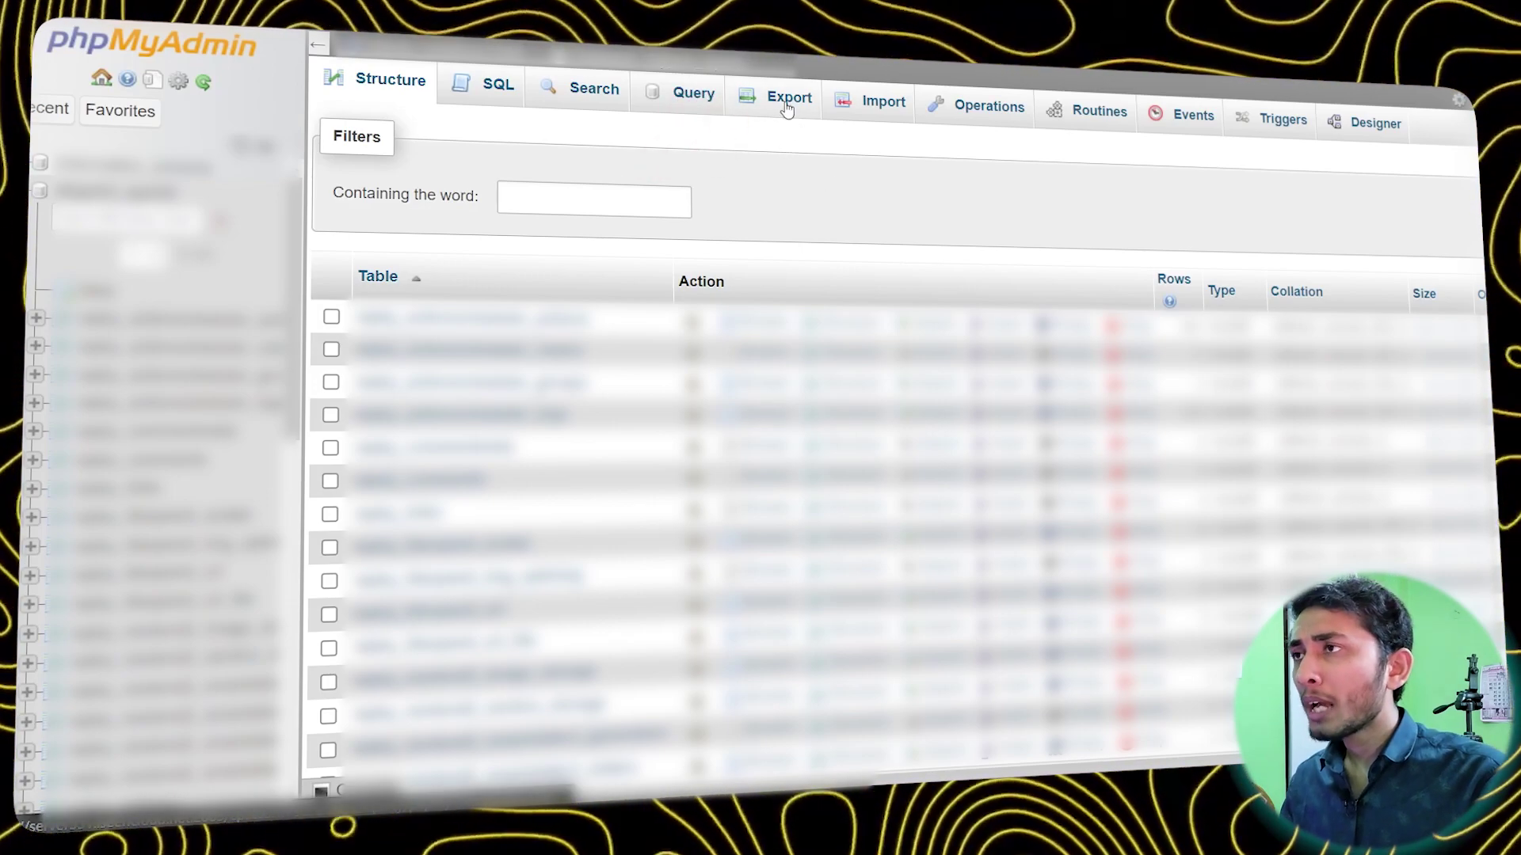
left_click(787, 109)
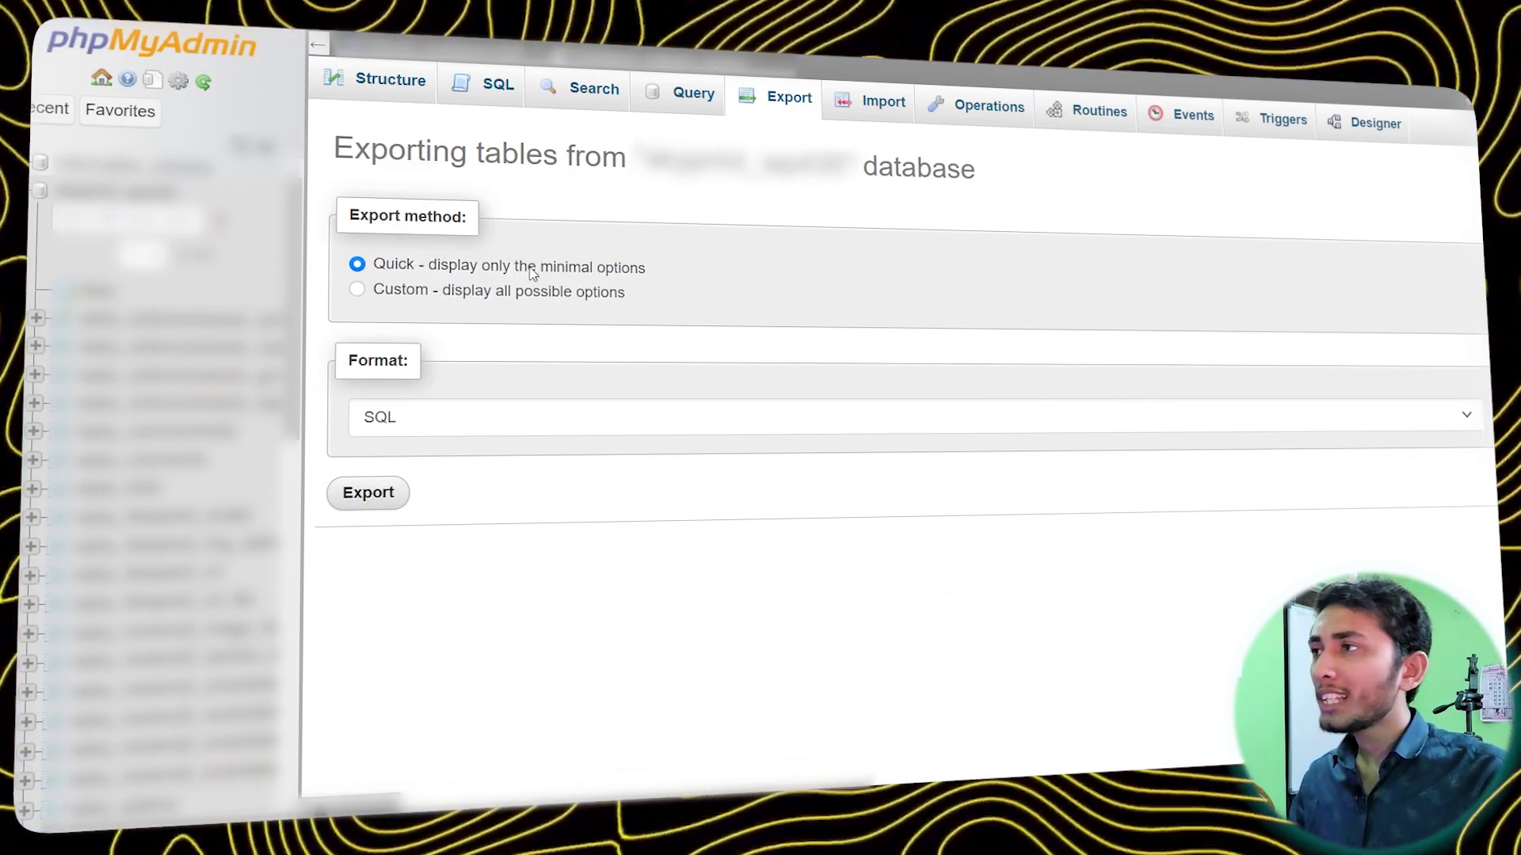
left_click(552, 413)
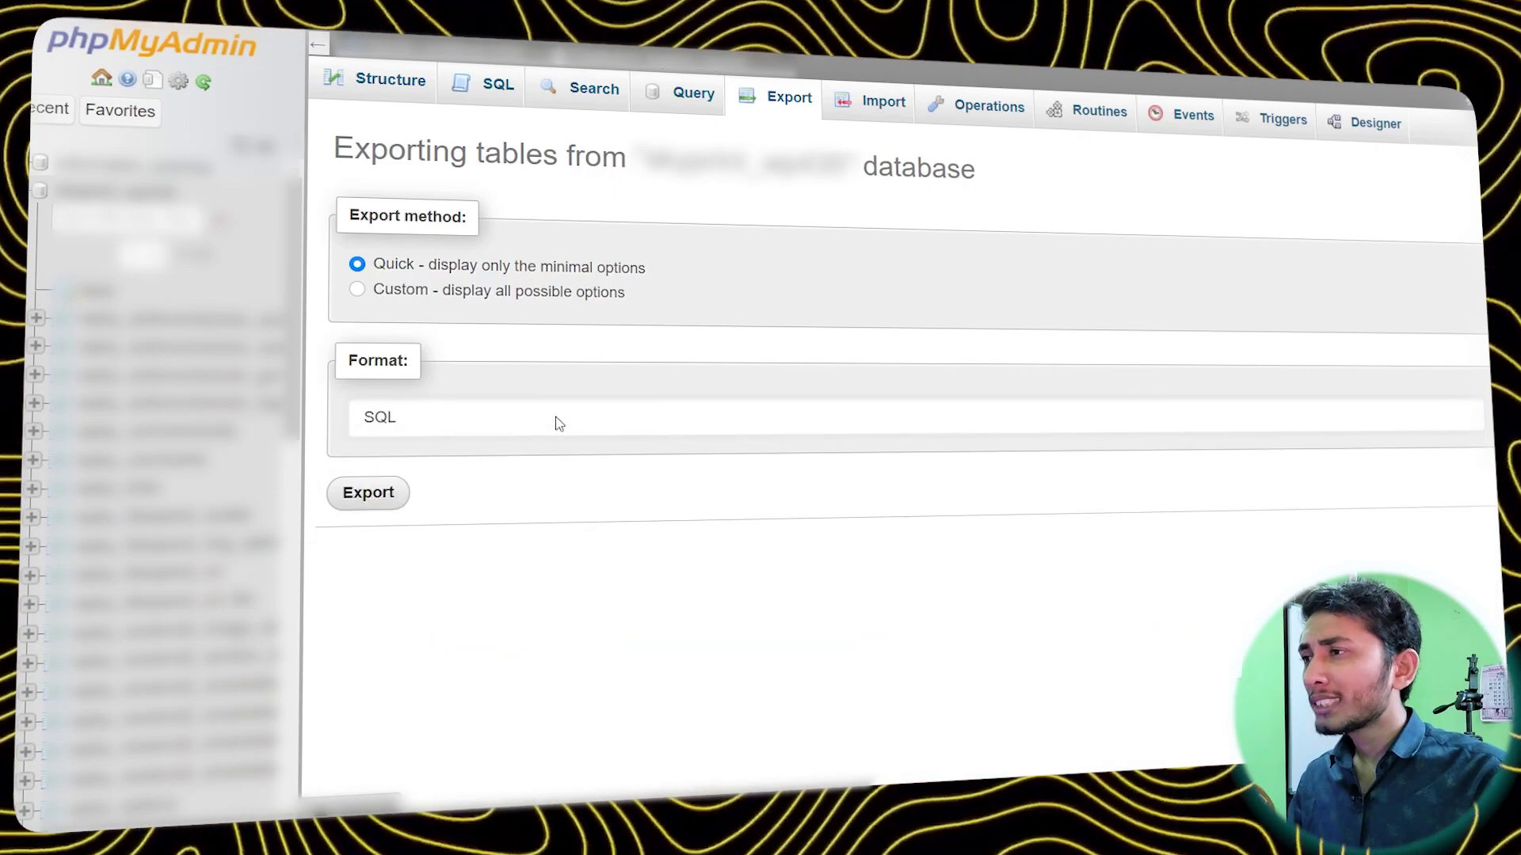
left_click(372, 494)
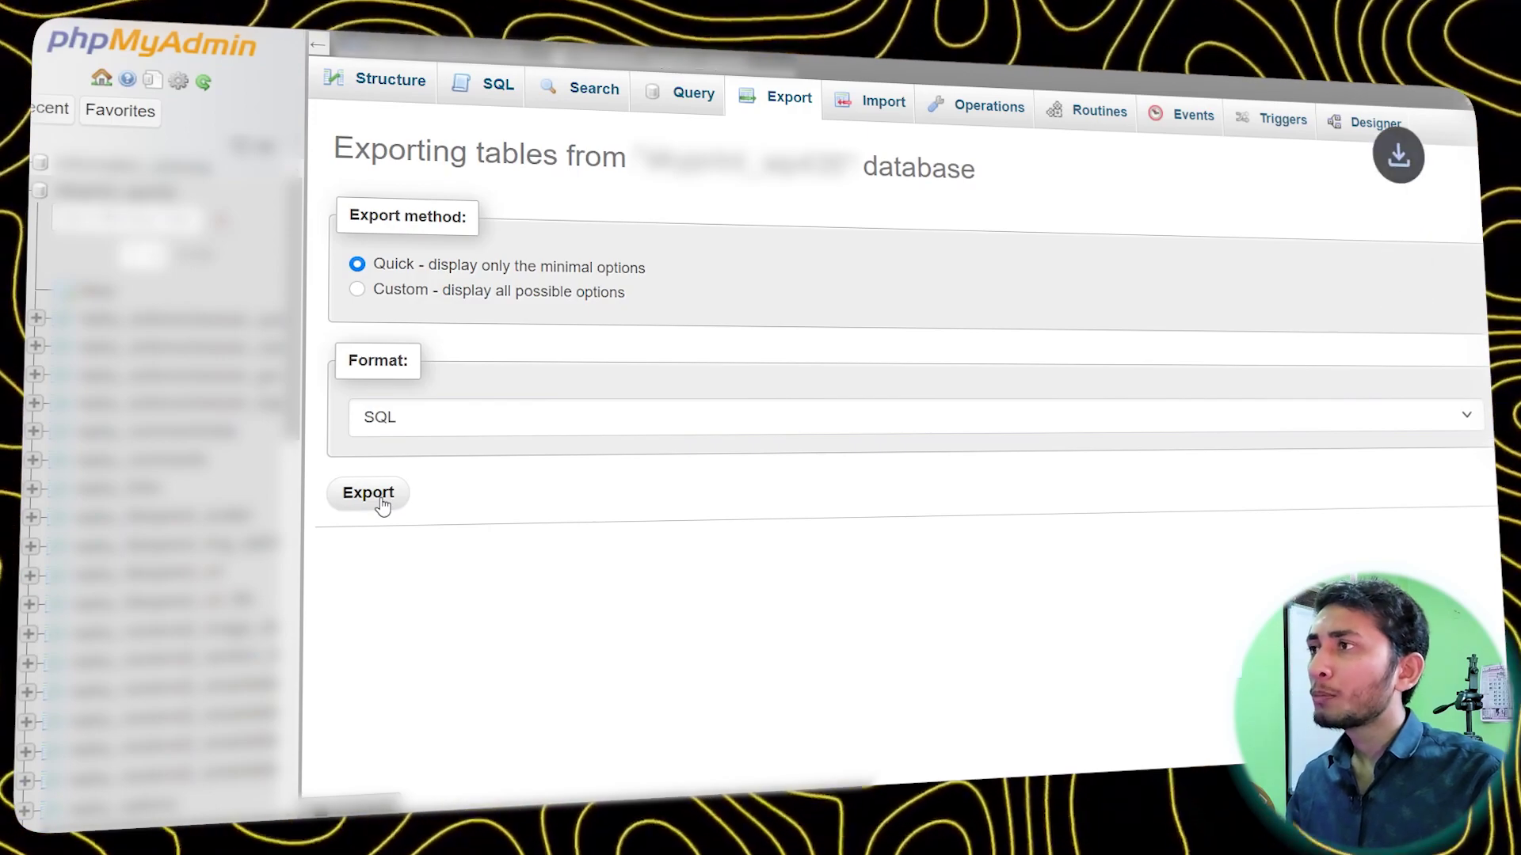